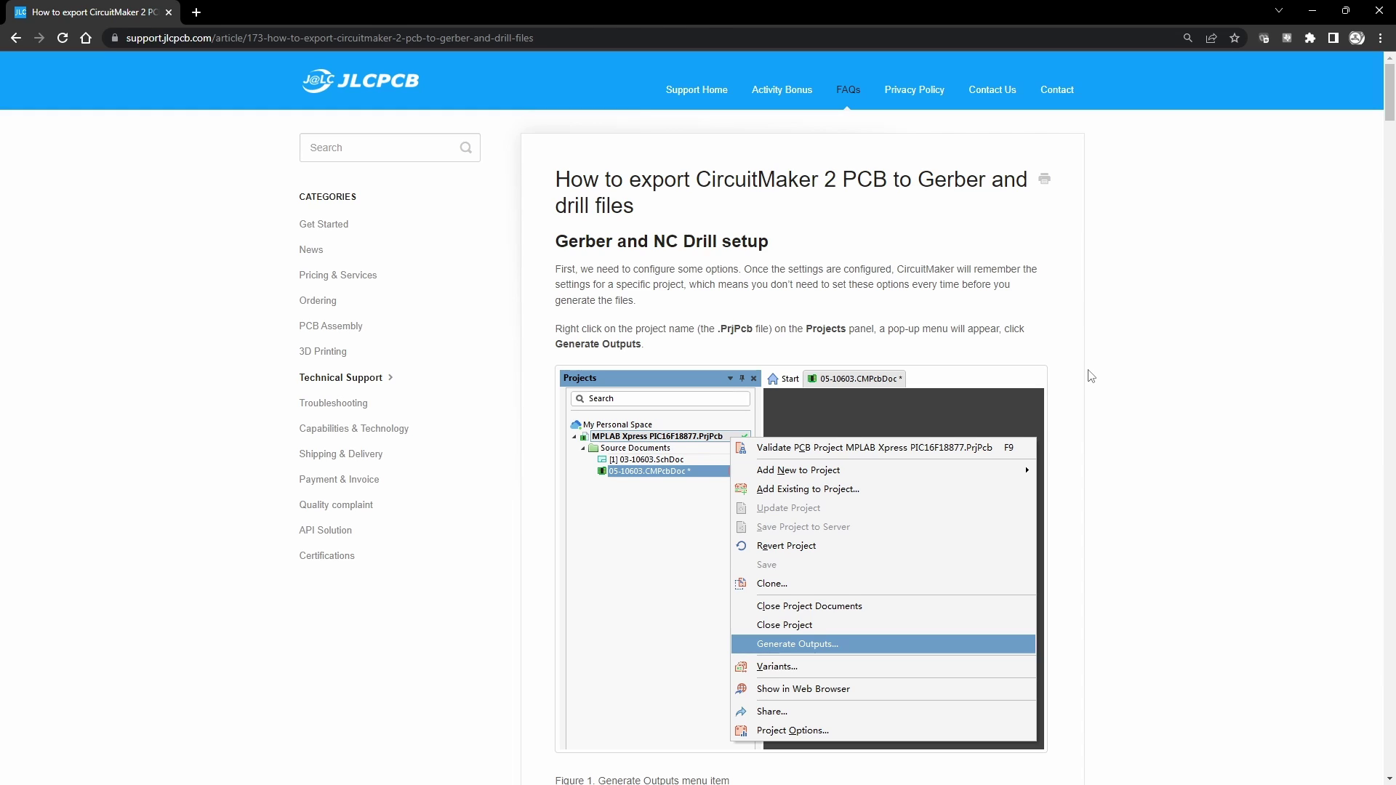
Step: Minimize the browser showing the JLCPCB Gerber export guide to reveal CircuitMaker's PCB1 board
key(super+Down)
key(super+Down)
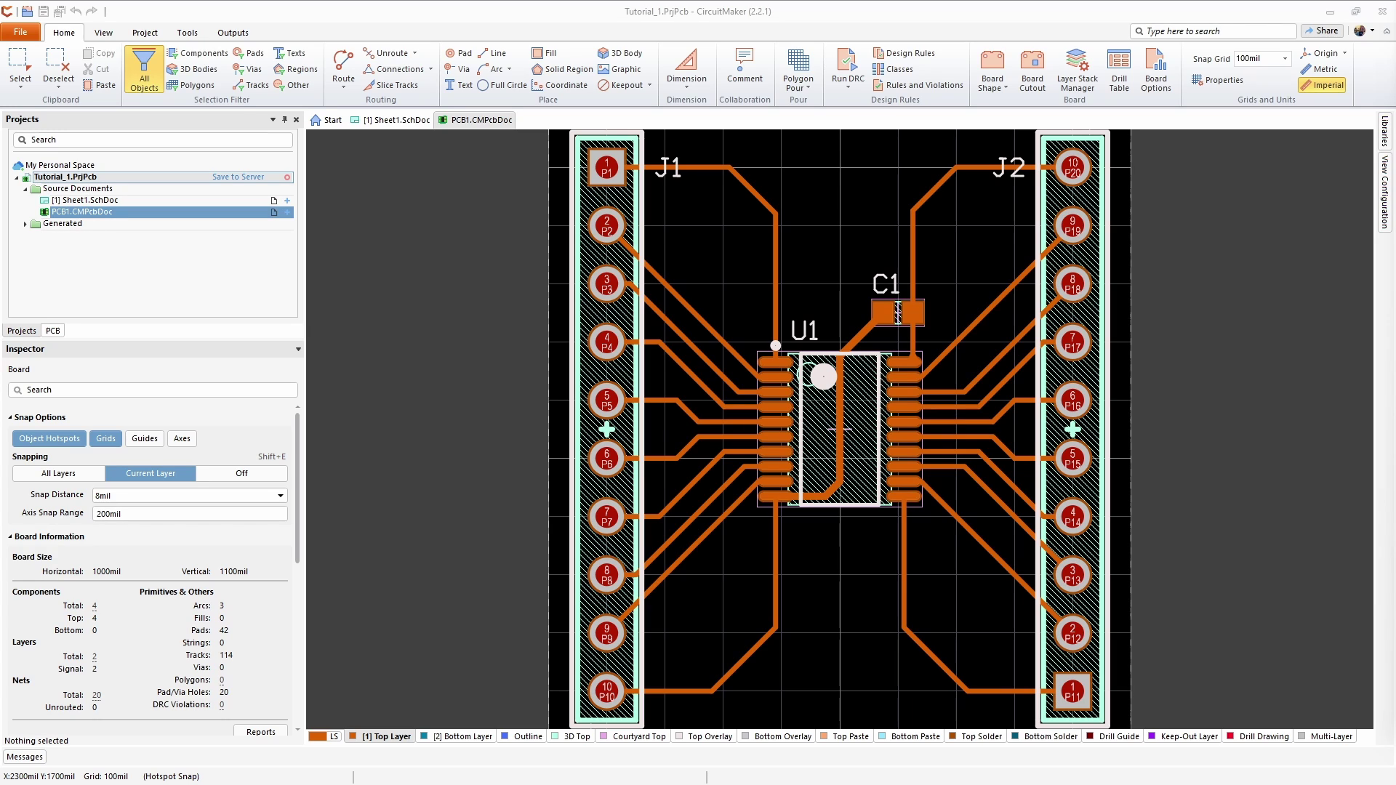
Step: Run DRC on PCB1.CMPcbDoc and check the report shows 0 warnings and 0 rule violations
click(59, 40)
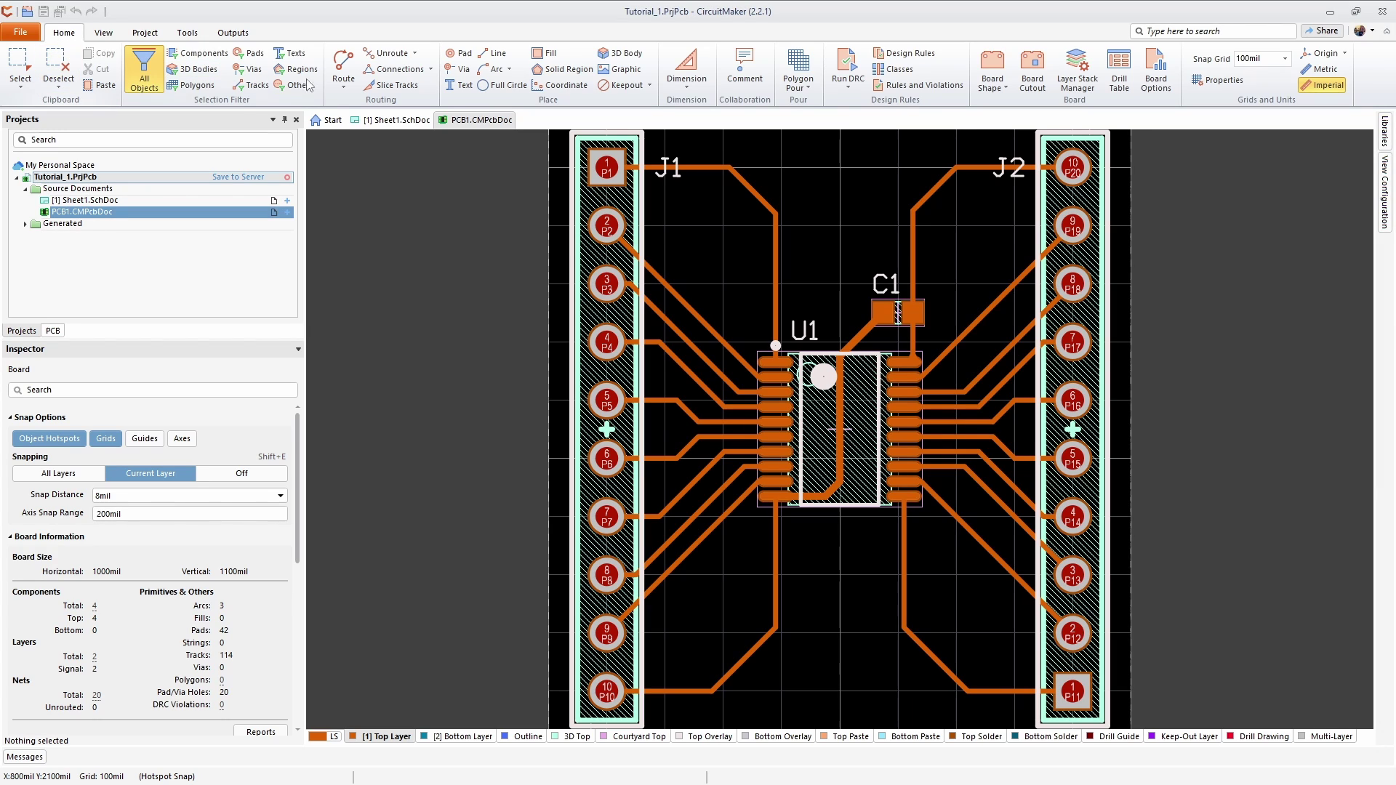
click(847, 73)
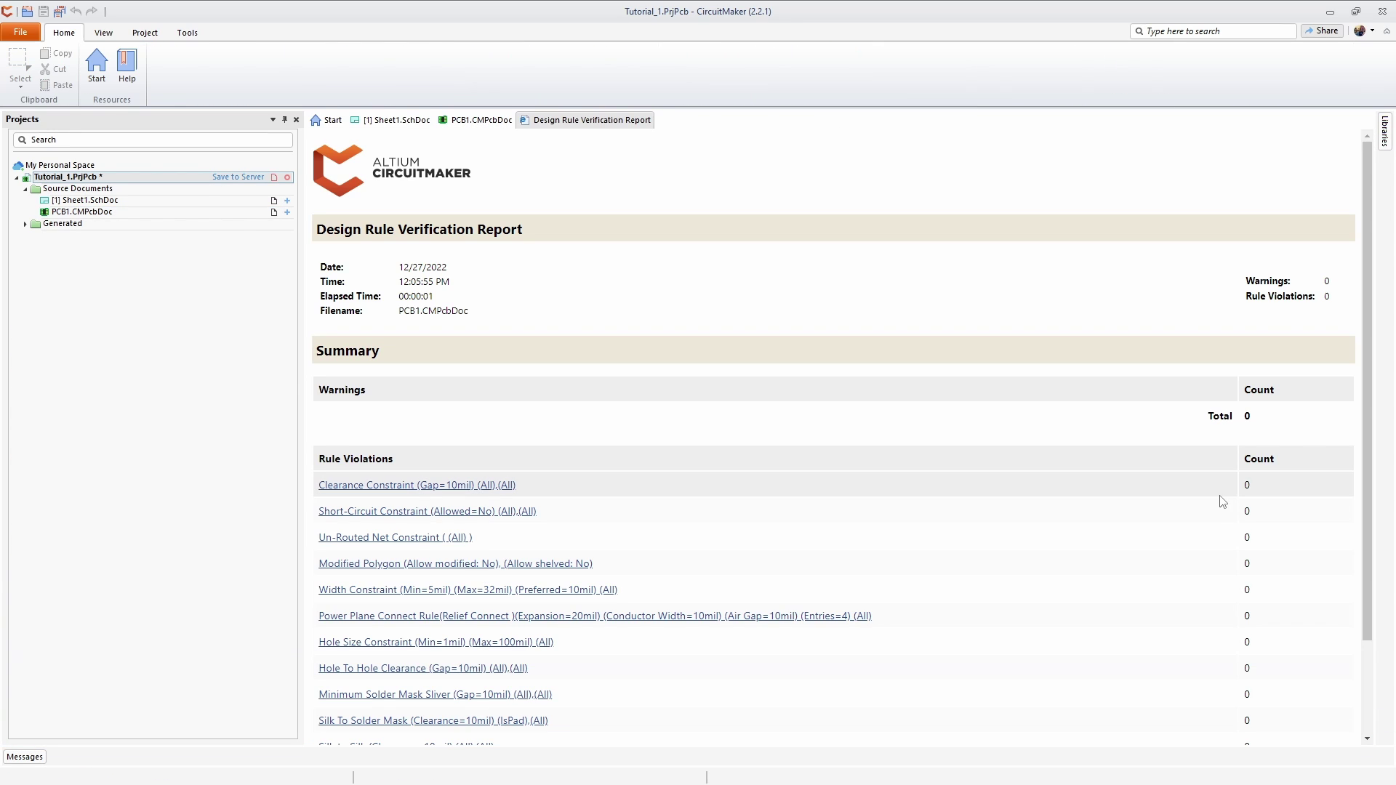
scroll(1161, 525, down, 3)
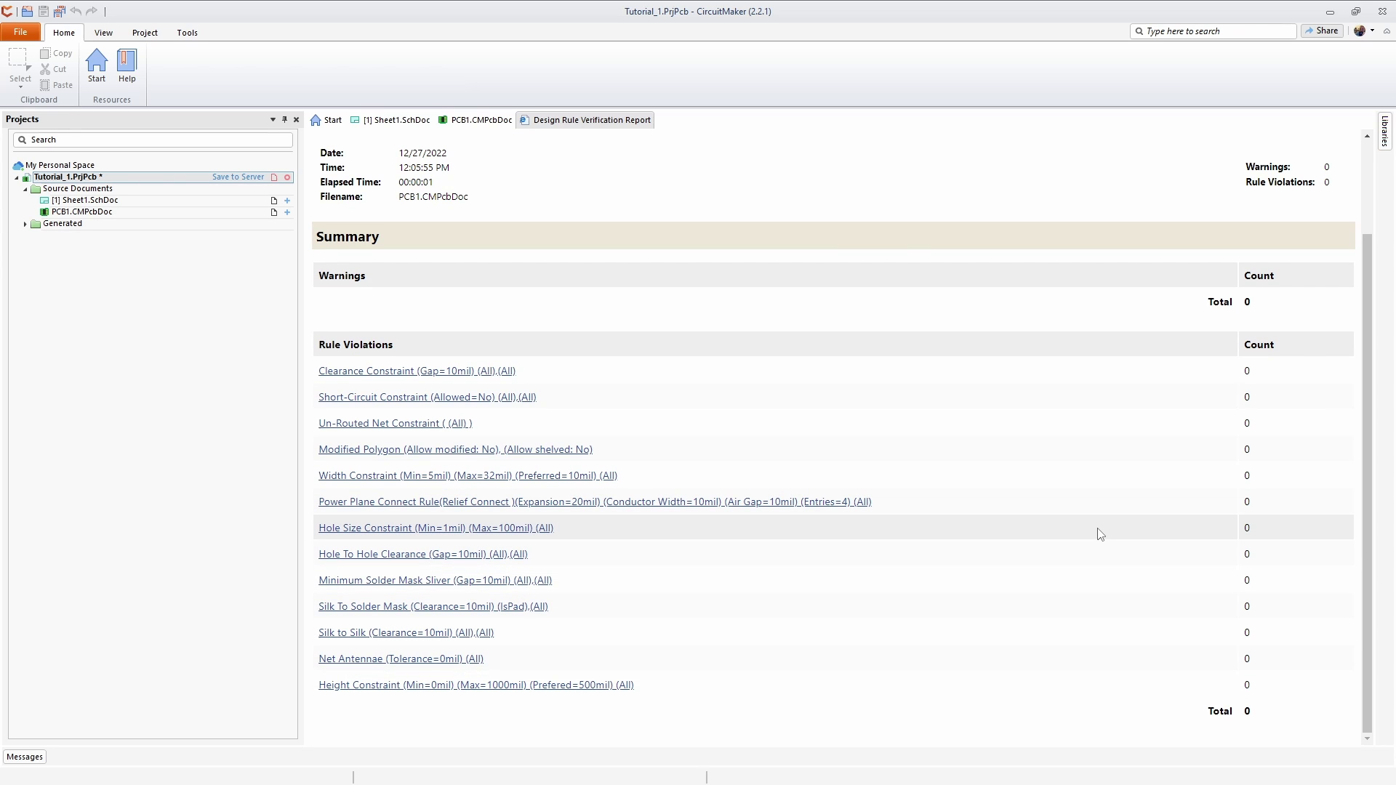
scroll(1100, 535, up, 3)
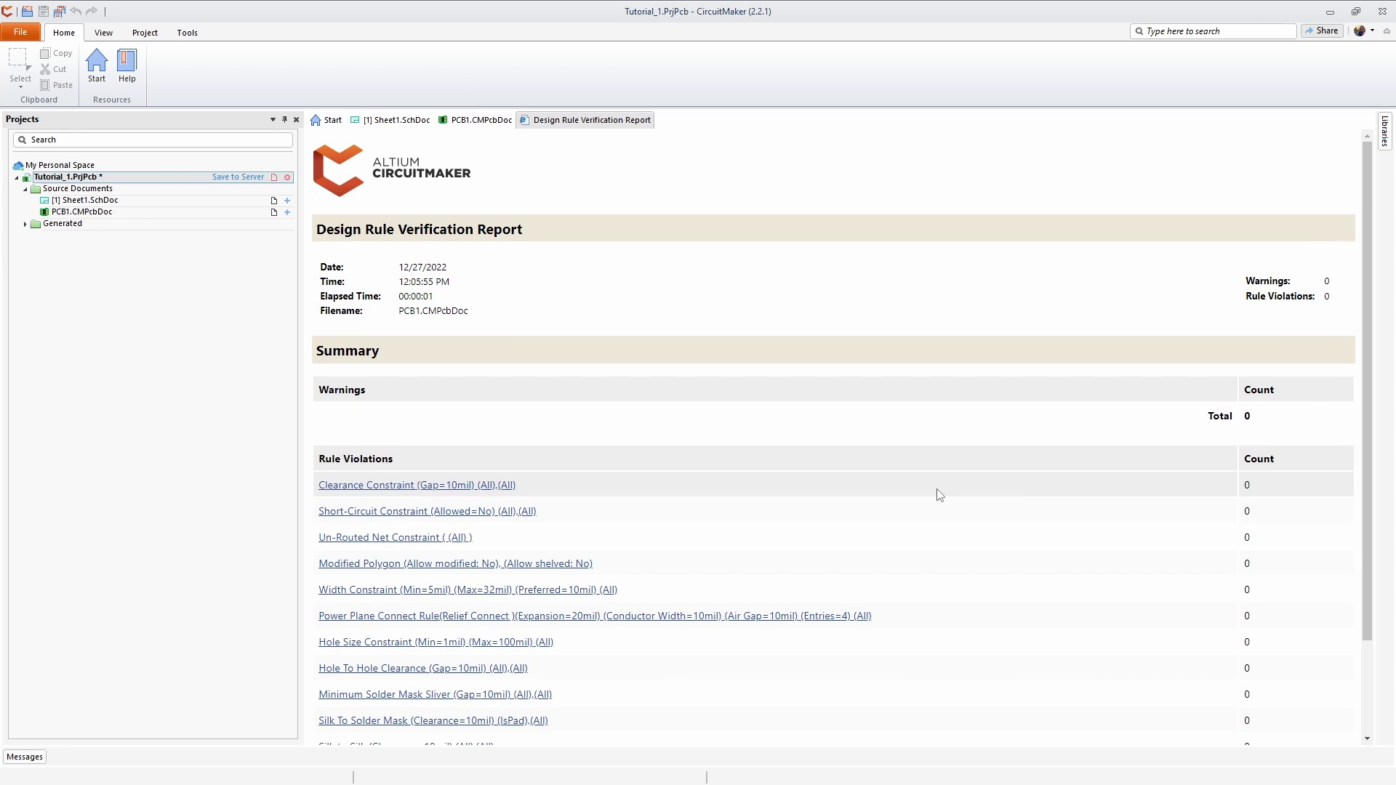
click(387, 122)
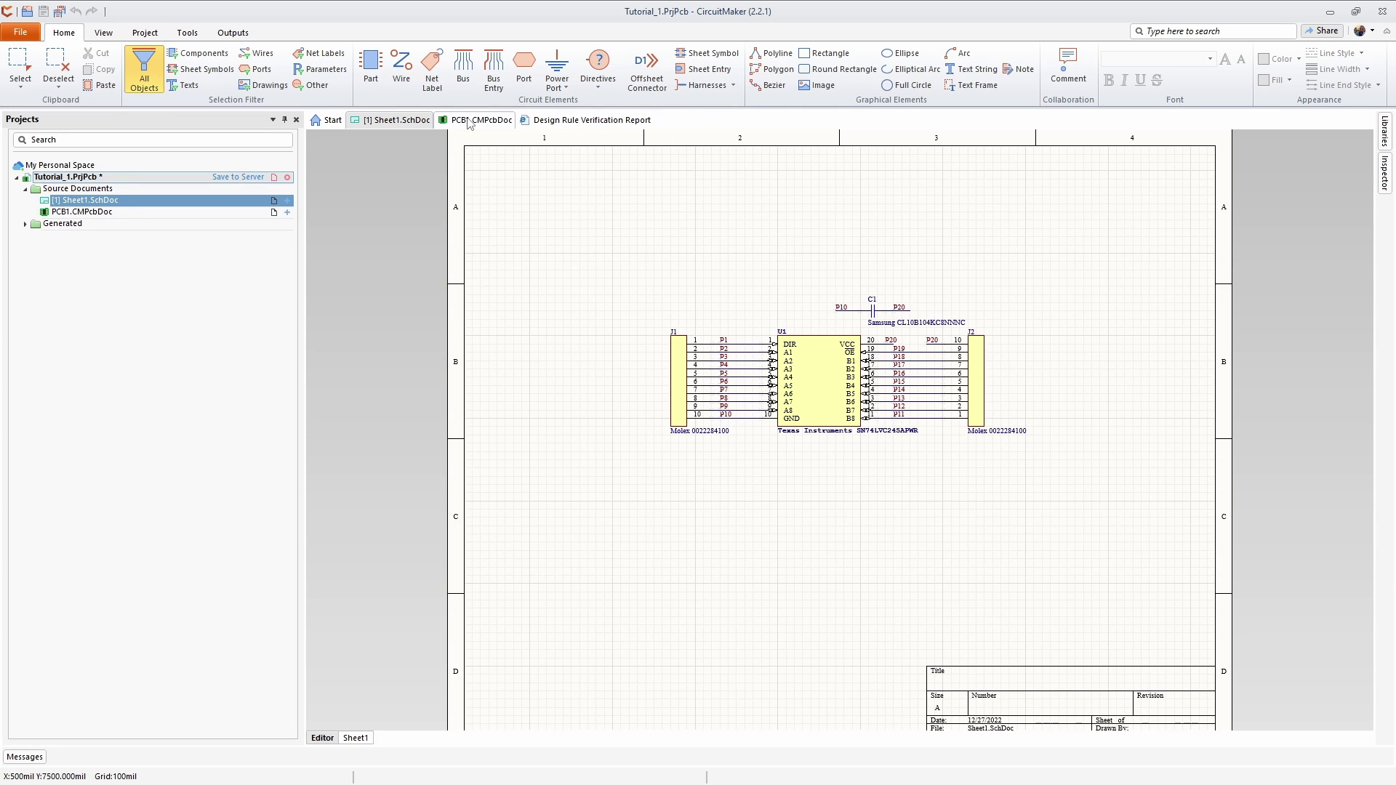
click(602, 120)
right_click(604, 120)
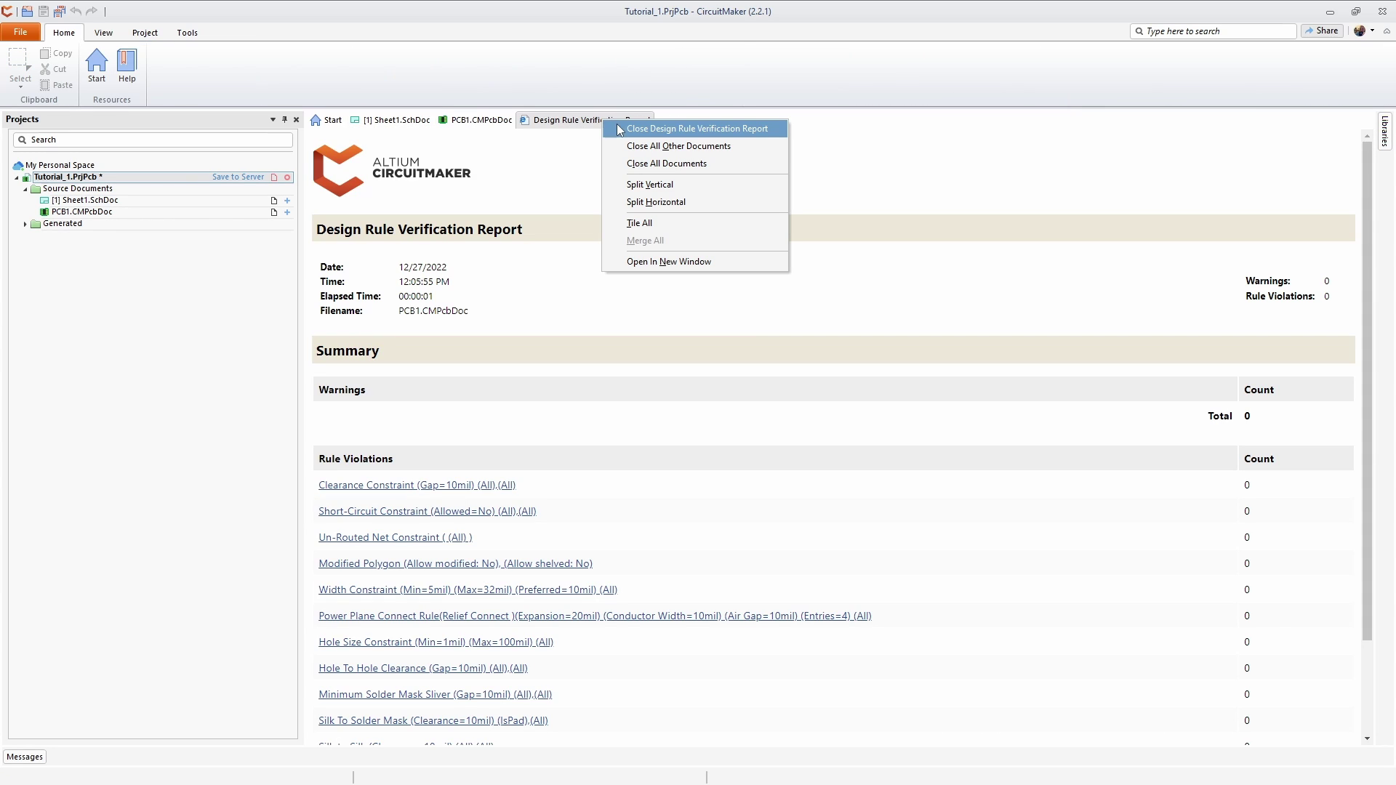
Step: Close the Design Rule Verification Report and open Generate Outputs for Tutorial_1.PrjPcb
click(618, 123)
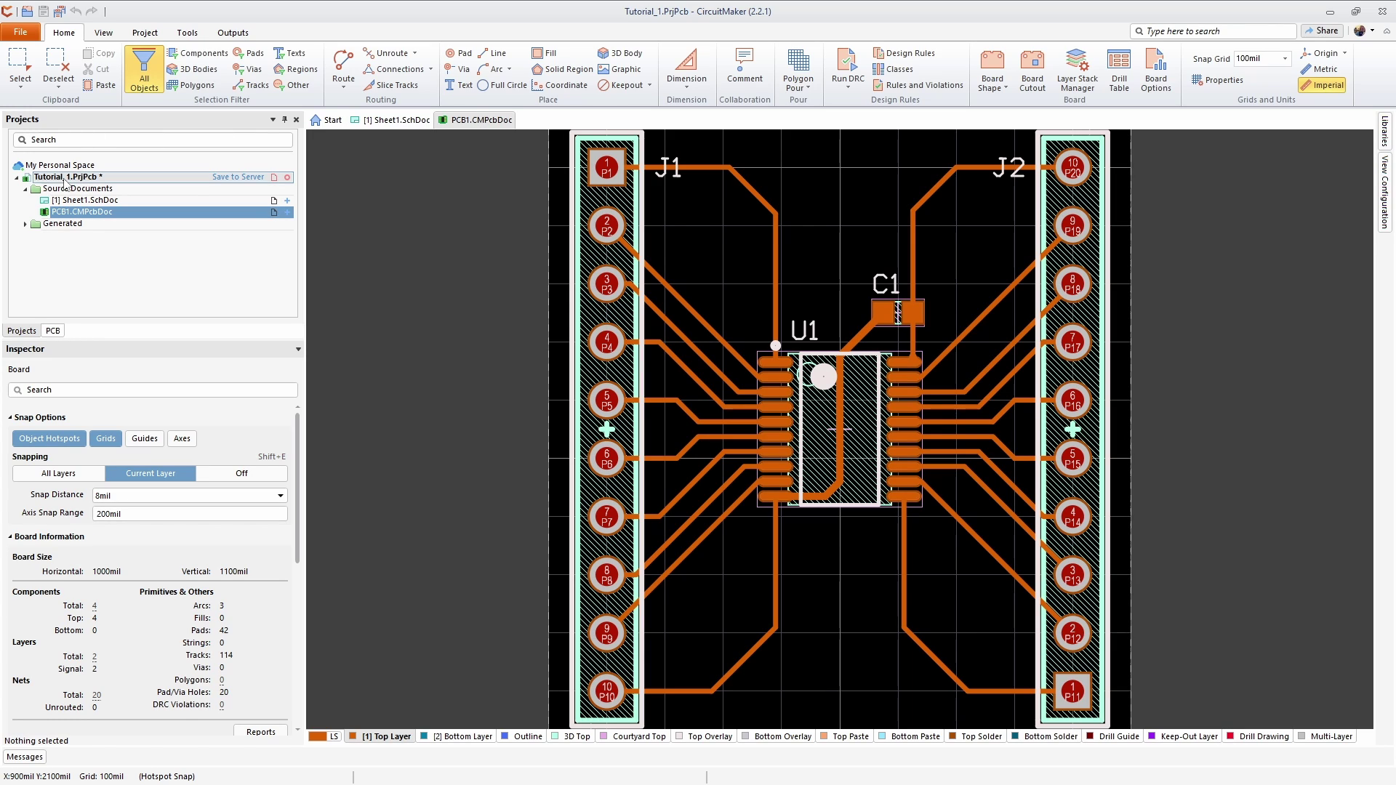
right_click(64, 181)
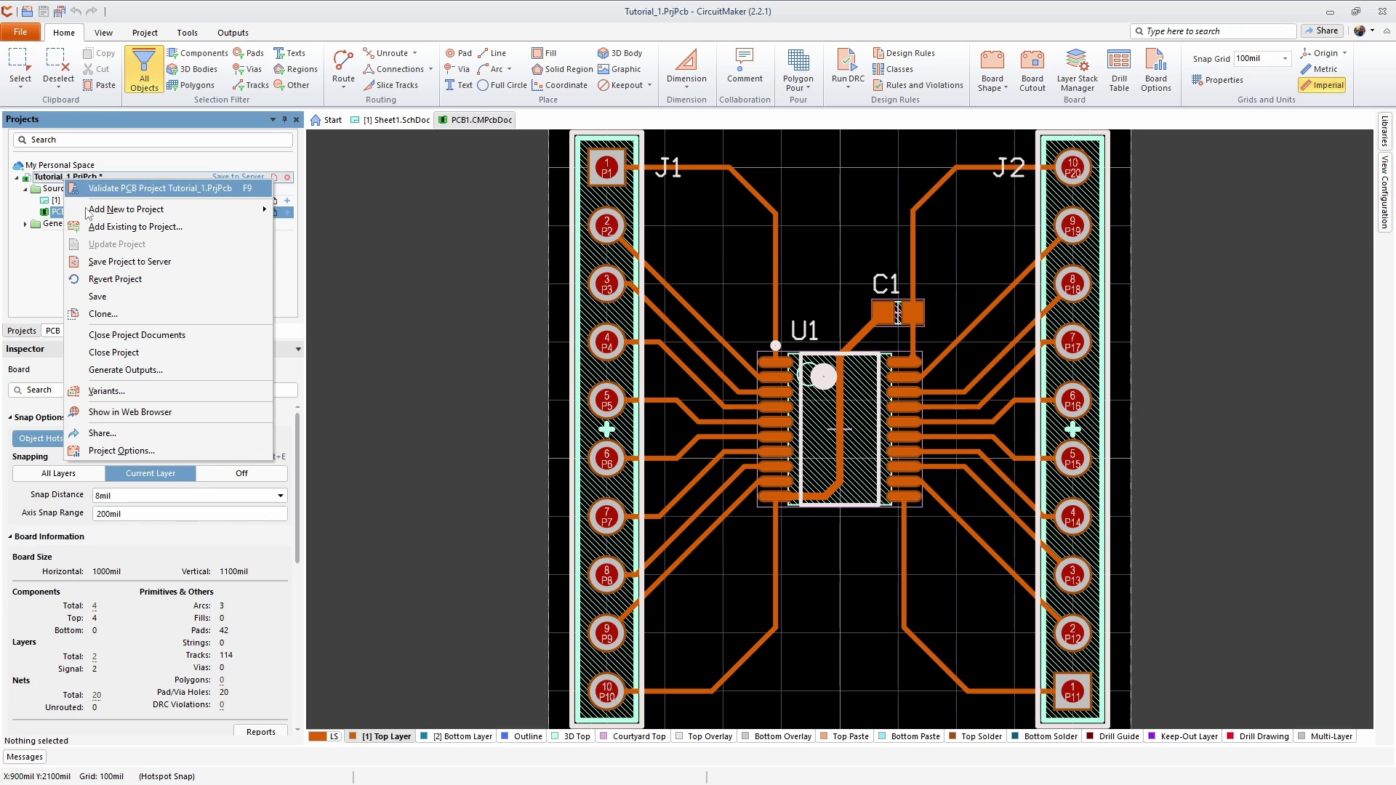
click(135, 372)
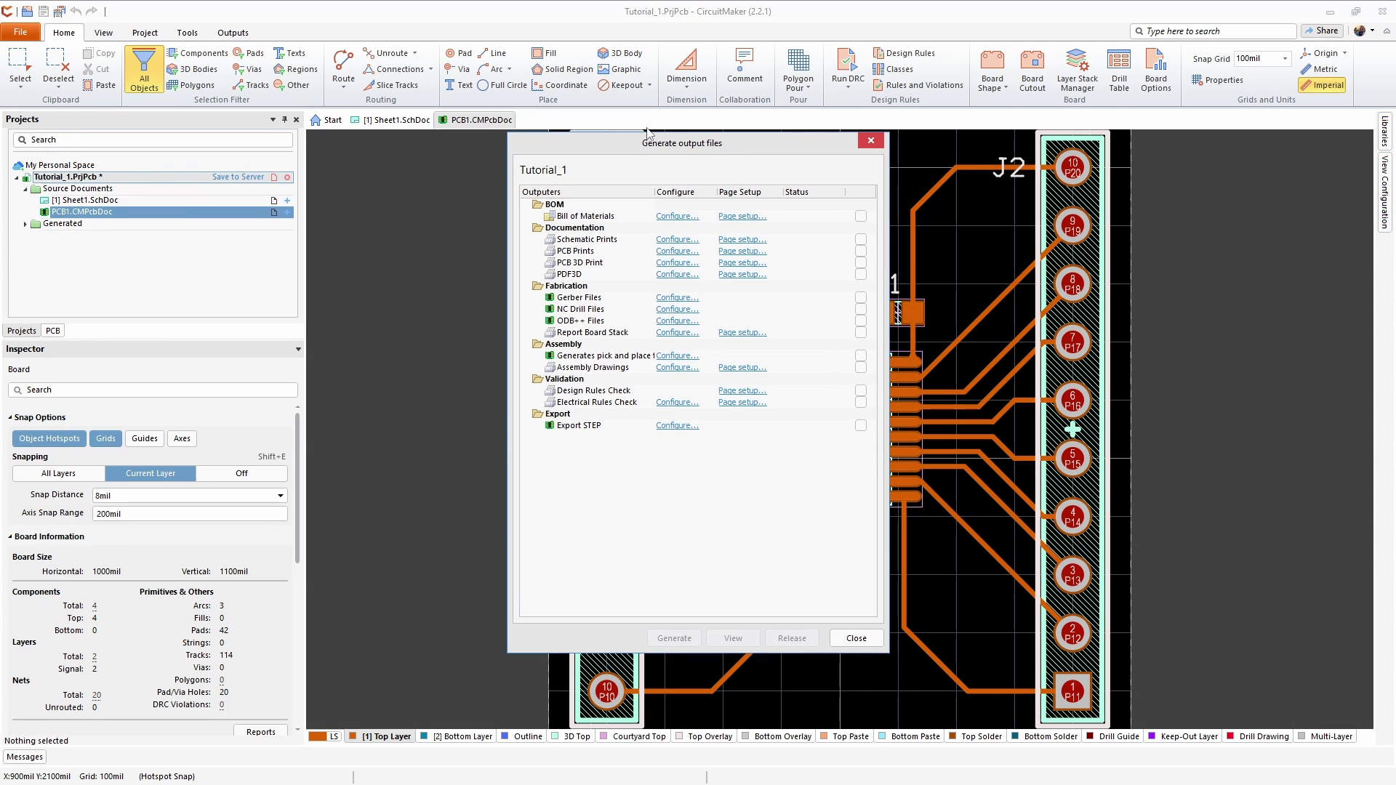
Step: Open the Gerber Files configuration and show its Layers tab
click(677, 298)
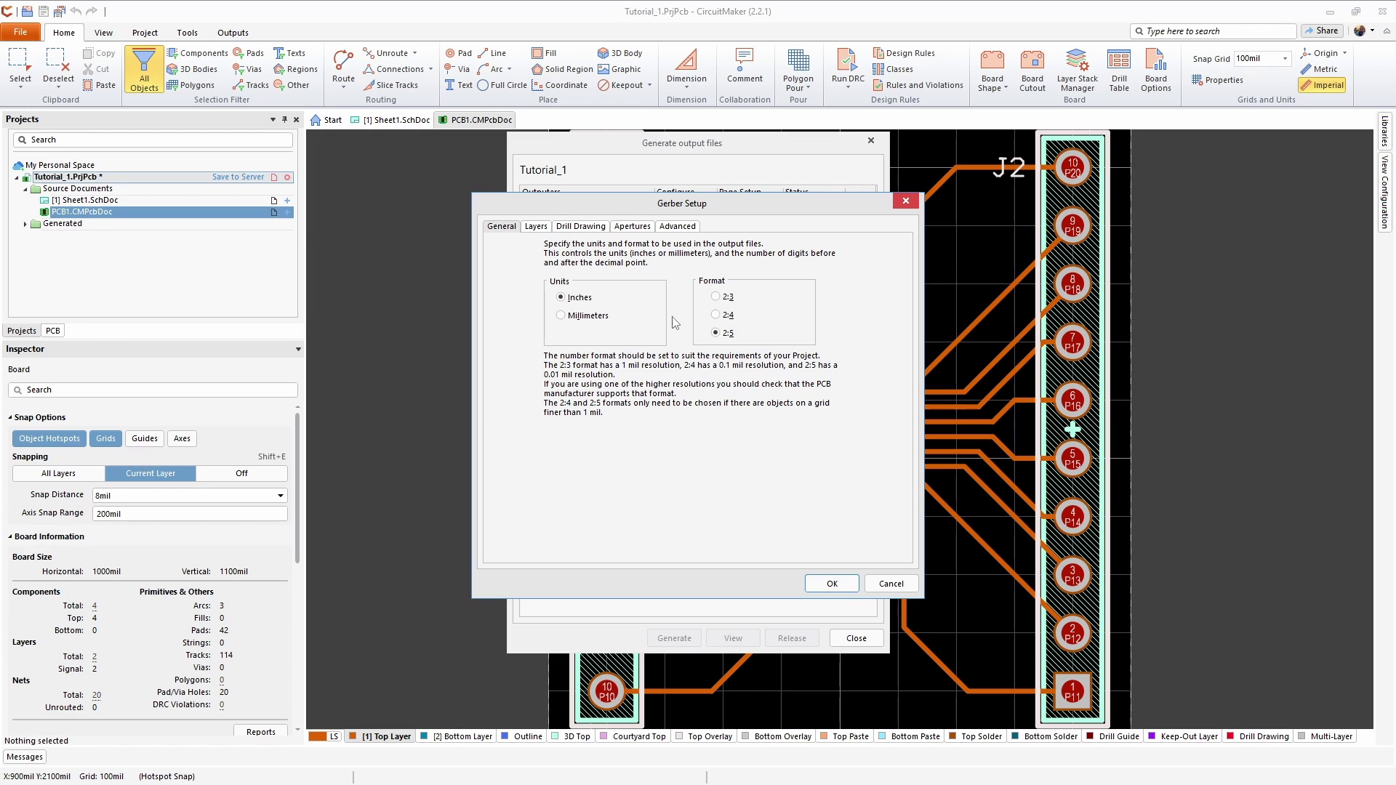
click(535, 227)
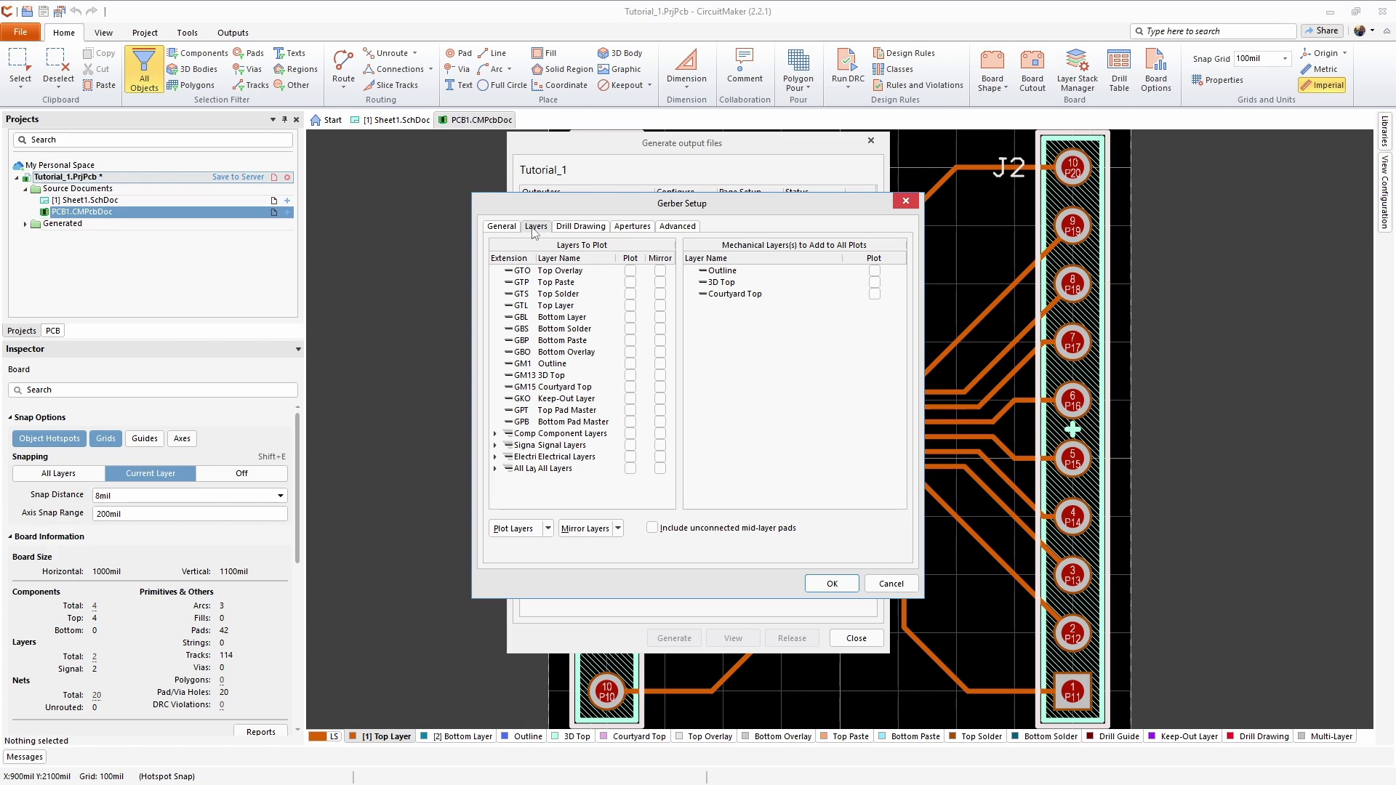
Step: Plot Top/Bottom Overlay, Paste, Solder, copper layers and GM1 Outline in the Gerbers
click(631, 271)
click(630, 282)
click(631, 294)
click(631, 305)
click(631, 317)
click(629, 330)
click(630, 341)
click(632, 353)
click(630, 364)
Step: Plot all used drill pairs in both drill drawings and drill guides
click(582, 227)
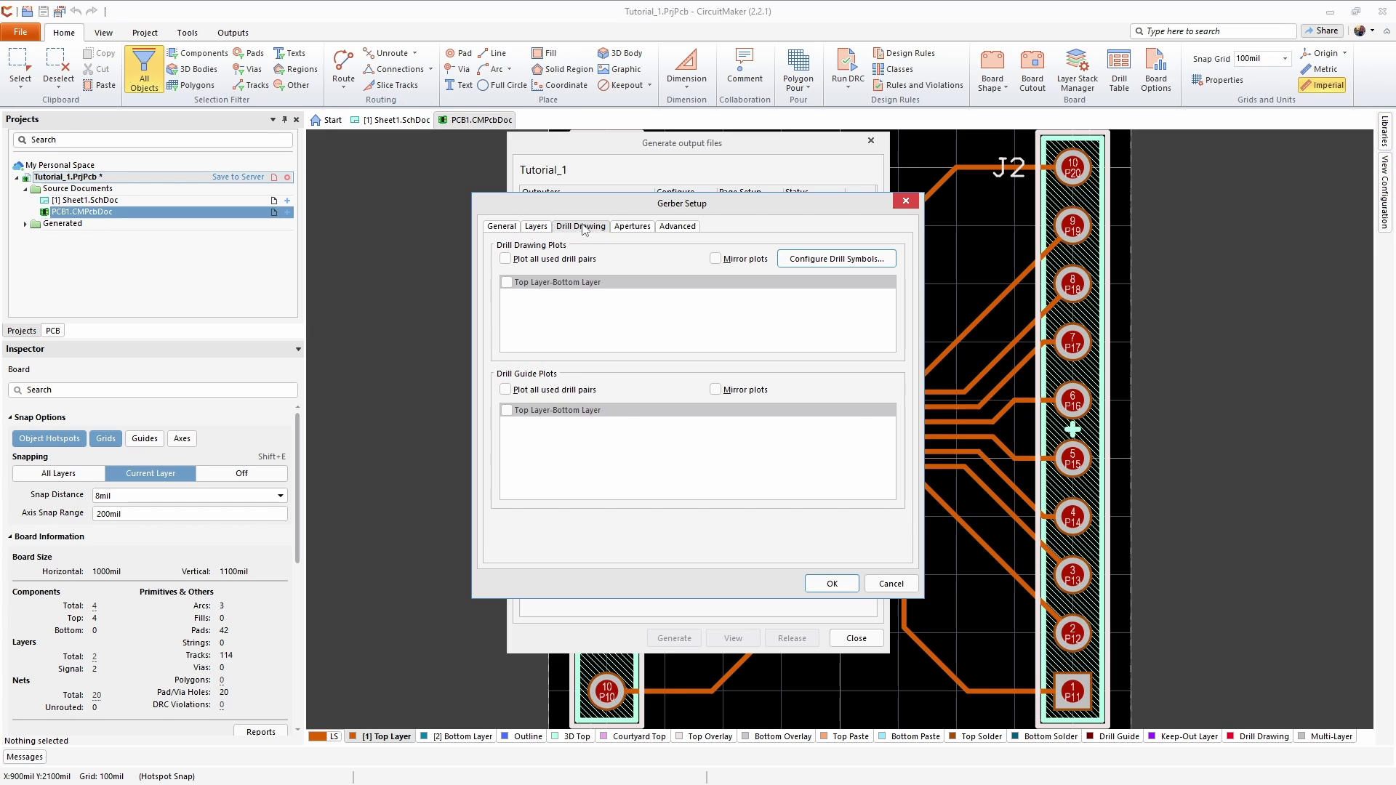
click(505, 260)
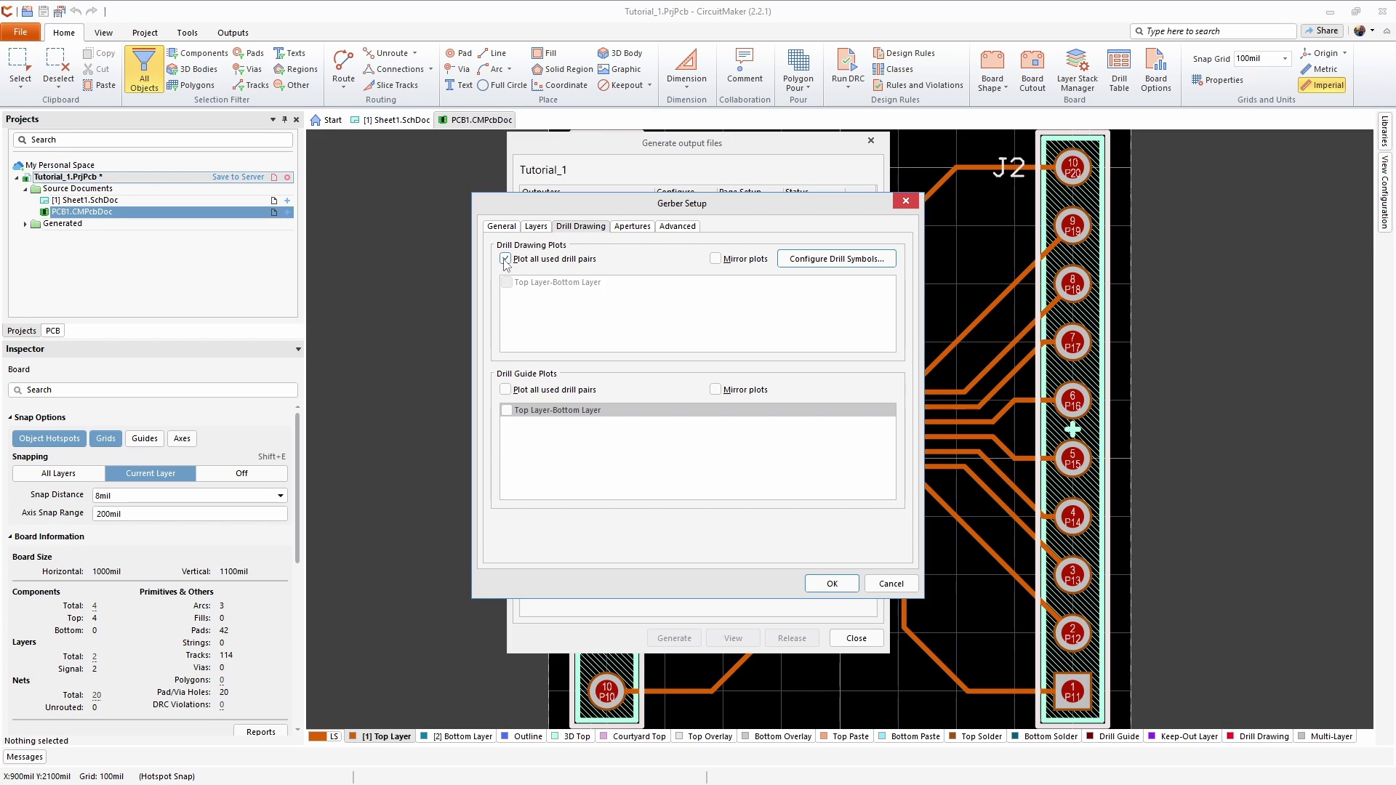
click(506, 390)
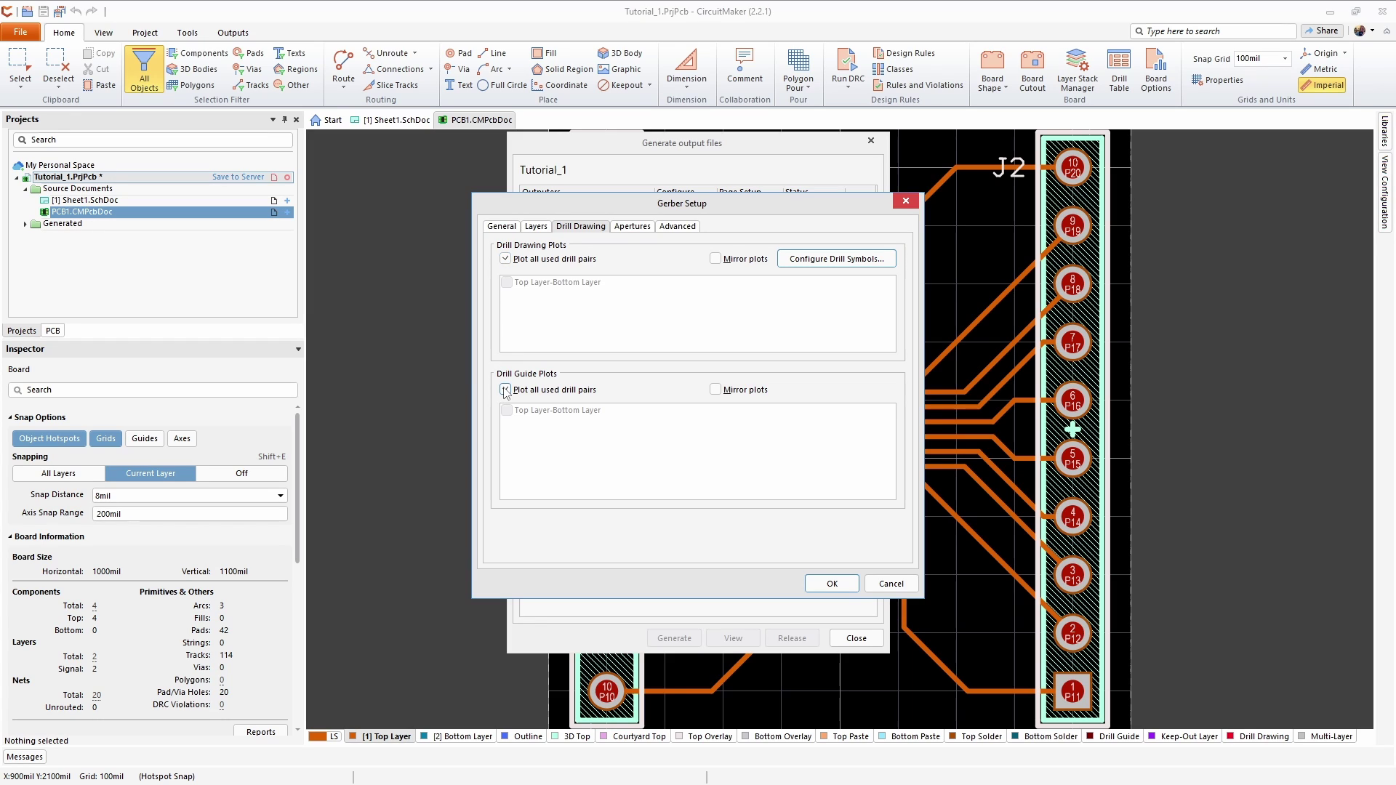
Step: Enable polygons for octagonal pads, leave DRC rules export off, and confirm Gerber Setup
click(632, 227)
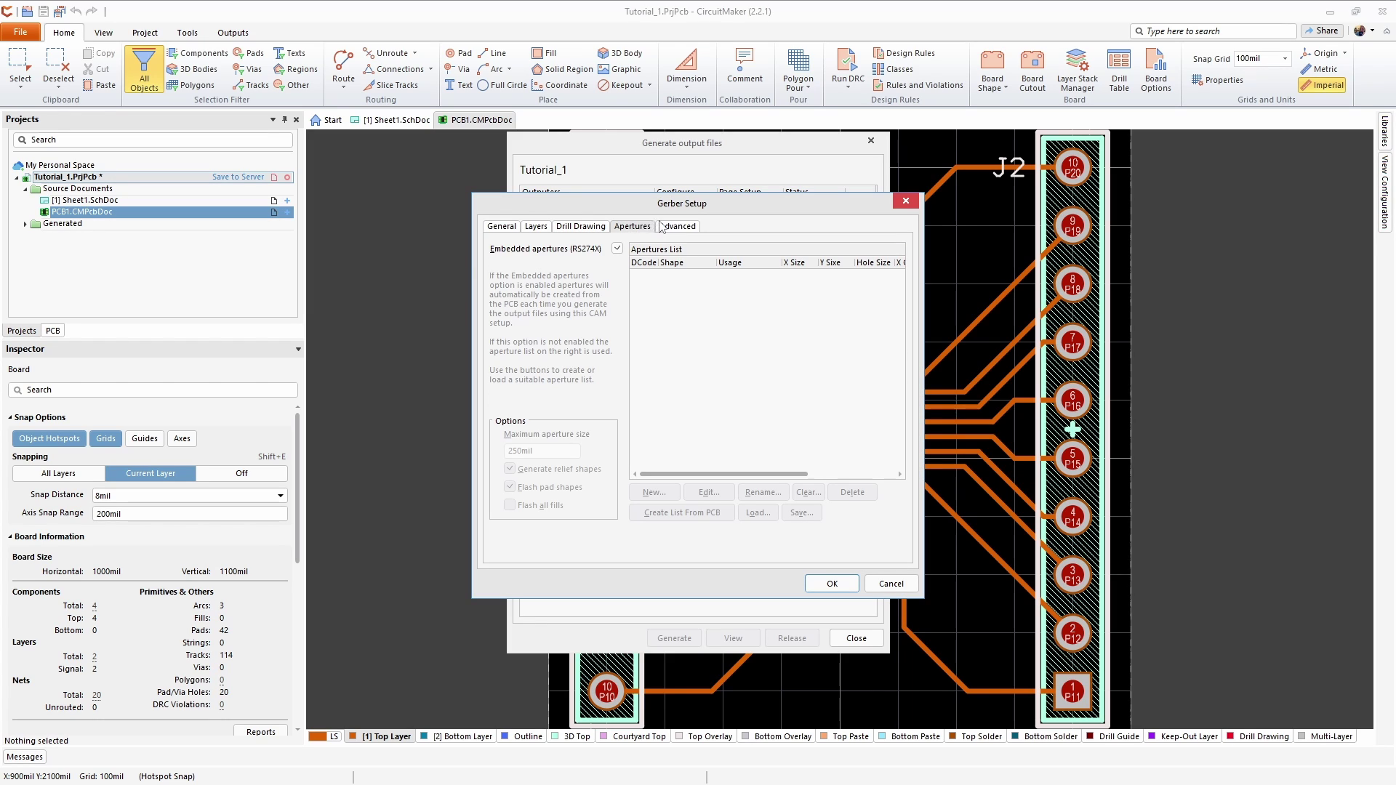
click(680, 230)
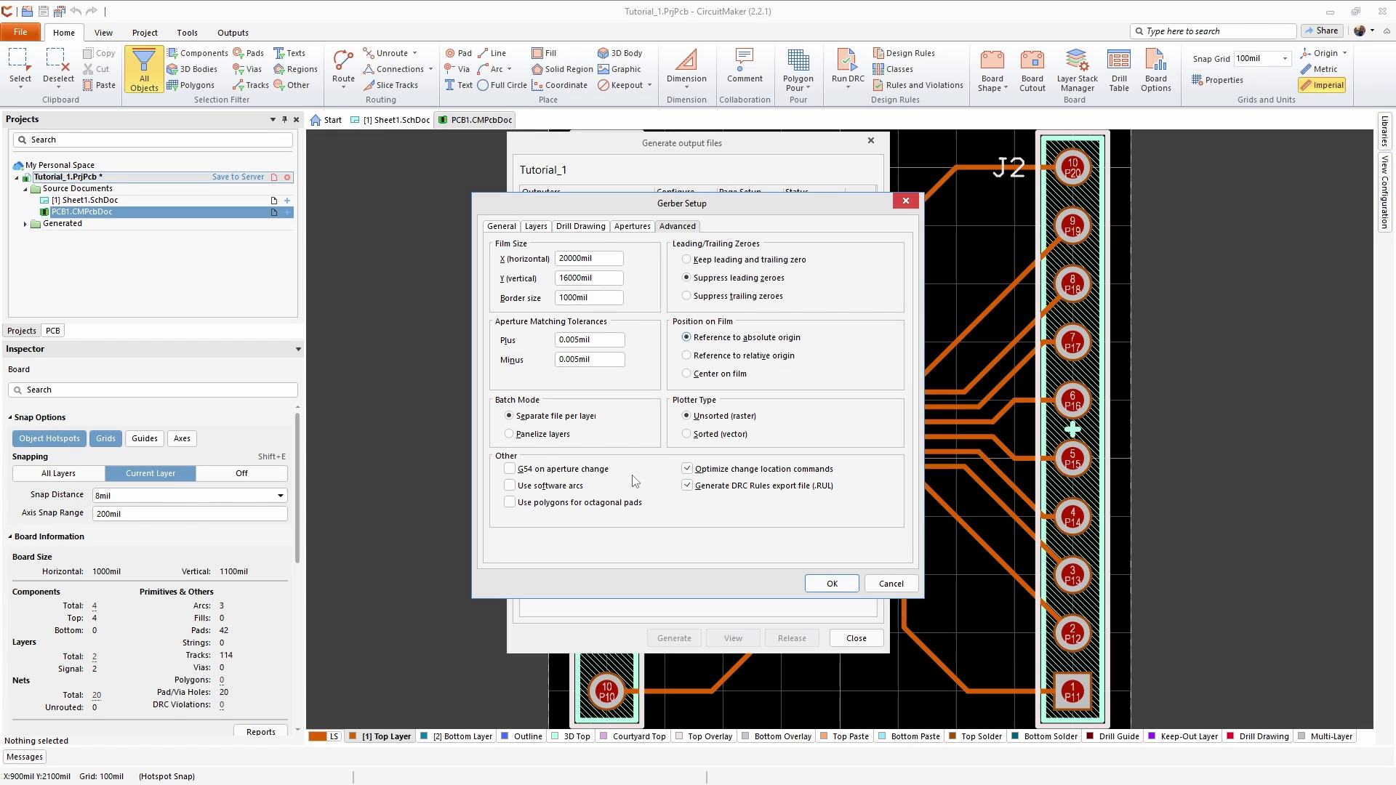
click(688, 486)
click(688, 486)
click(510, 504)
click(830, 585)
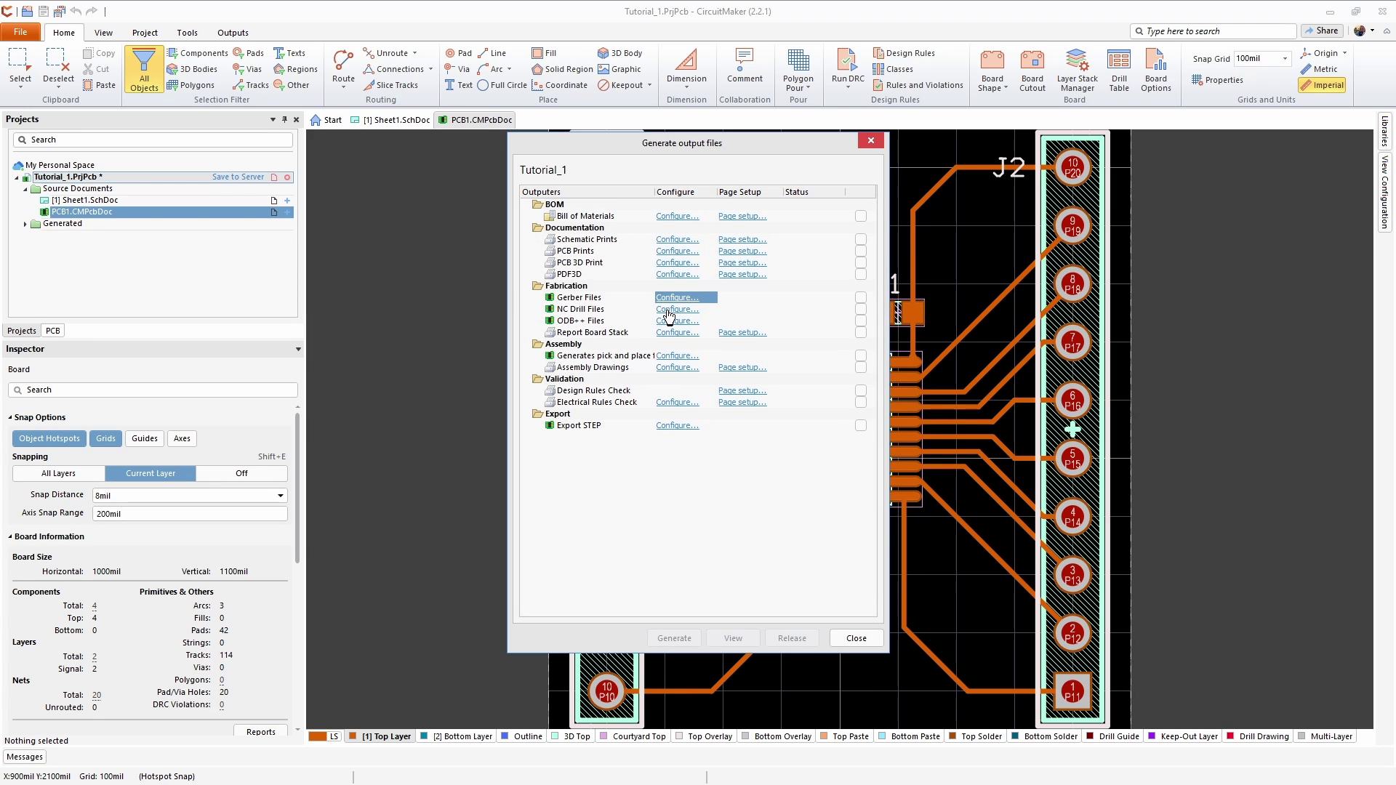
Step: Set NC Drill to 2:4, suppressed leading zeroes, absolute origin, separate plated files and G85 slots
click(668, 311)
click(669, 312)
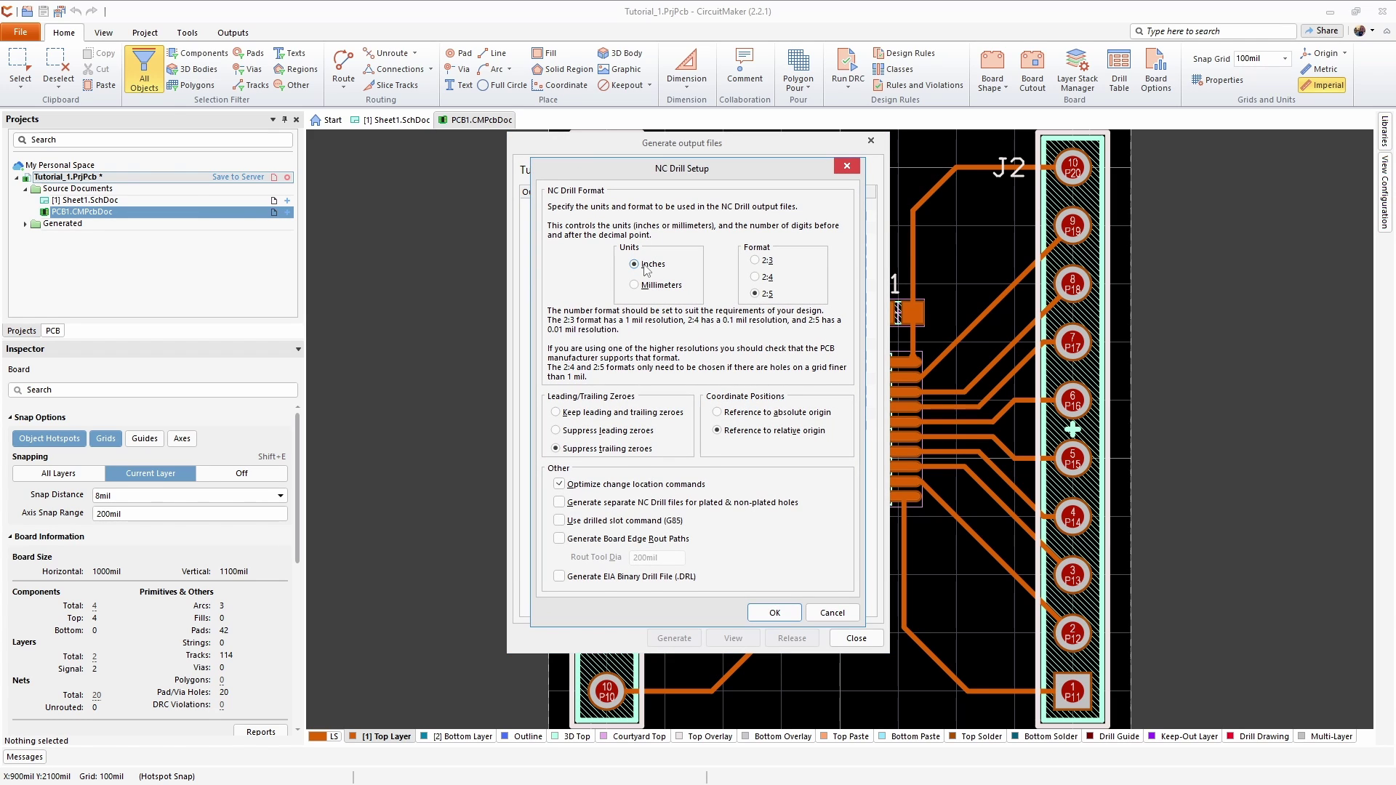
click(756, 279)
click(557, 431)
click(718, 414)
click(560, 504)
click(558, 522)
click(774, 614)
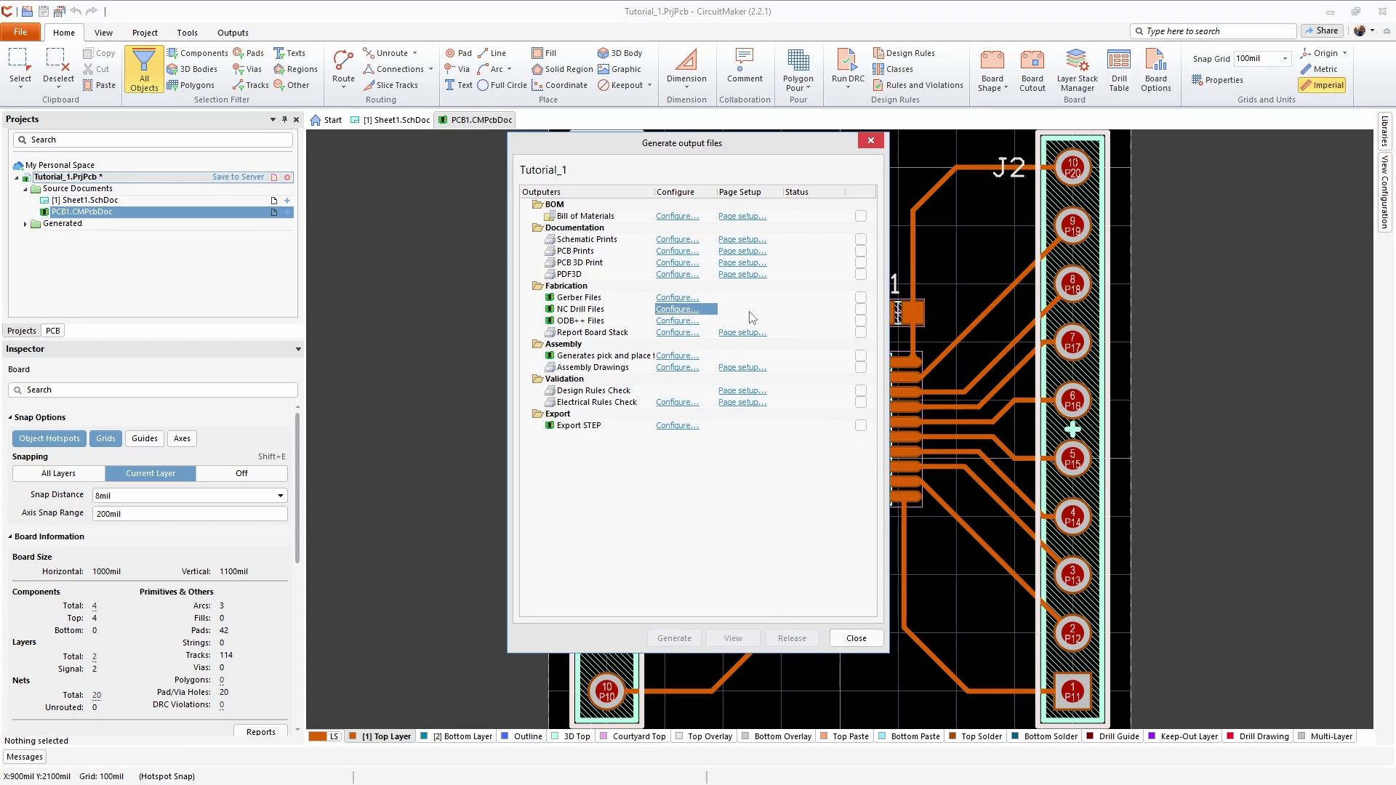
Step: Generate the Gerber and NC Drill outputs, saving and committing the three project files to the server
click(861, 298)
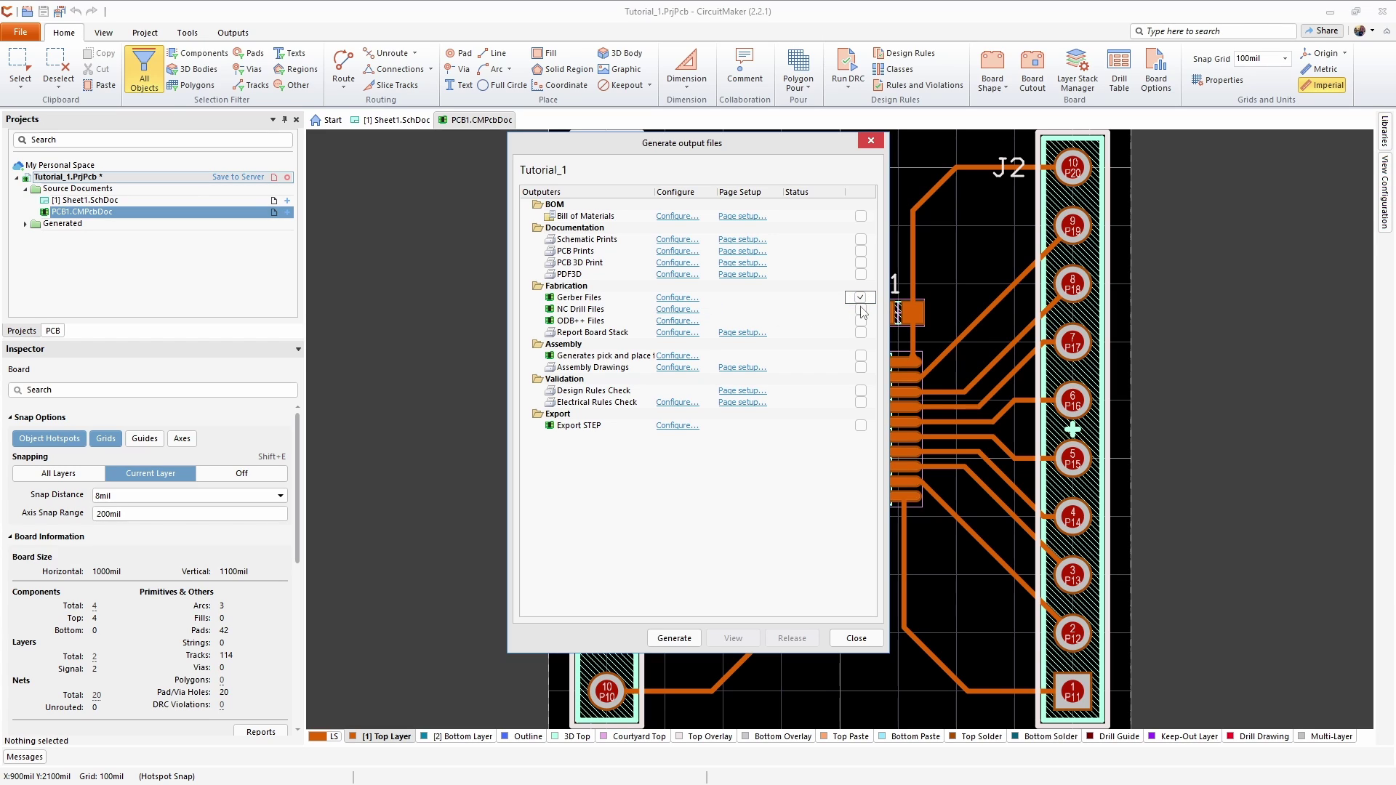
click(861, 310)
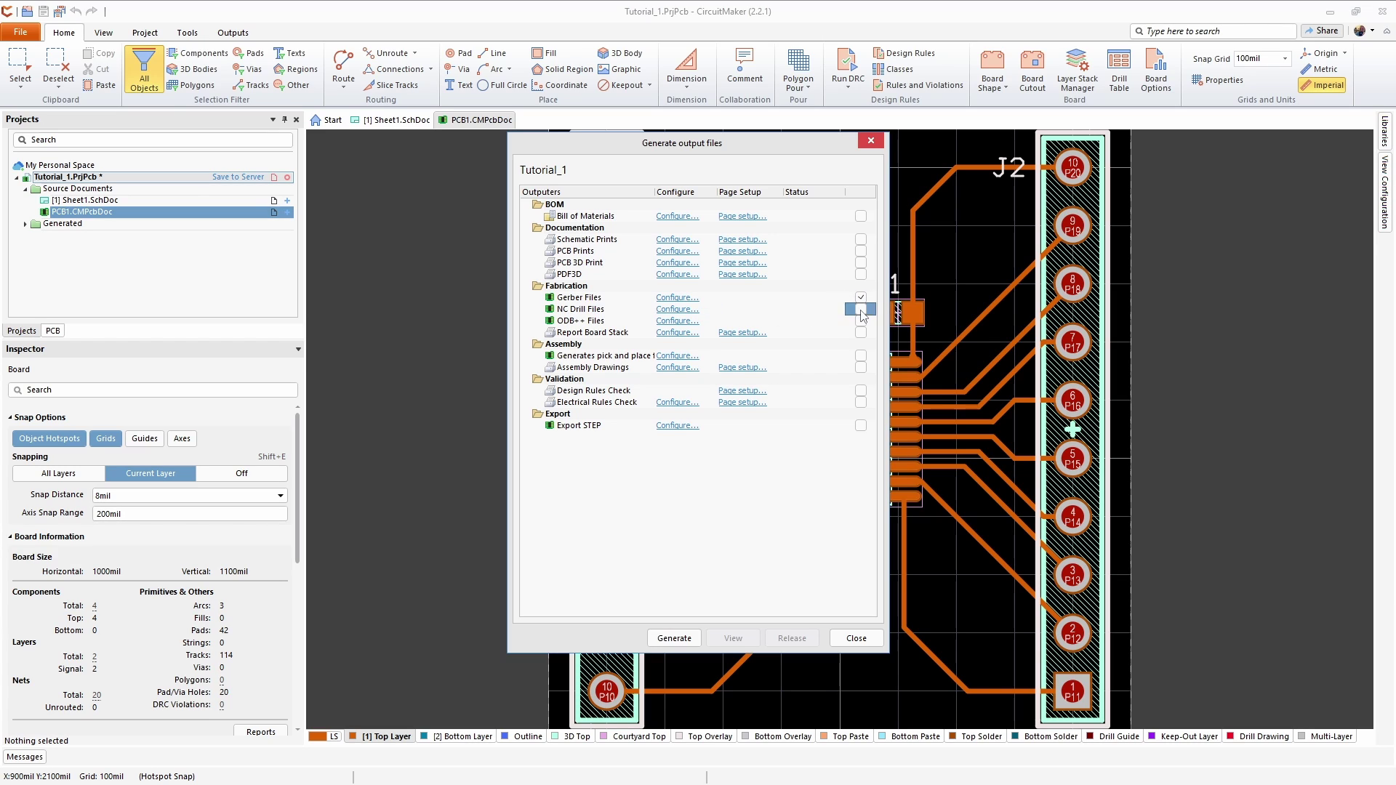
click(675, 641)
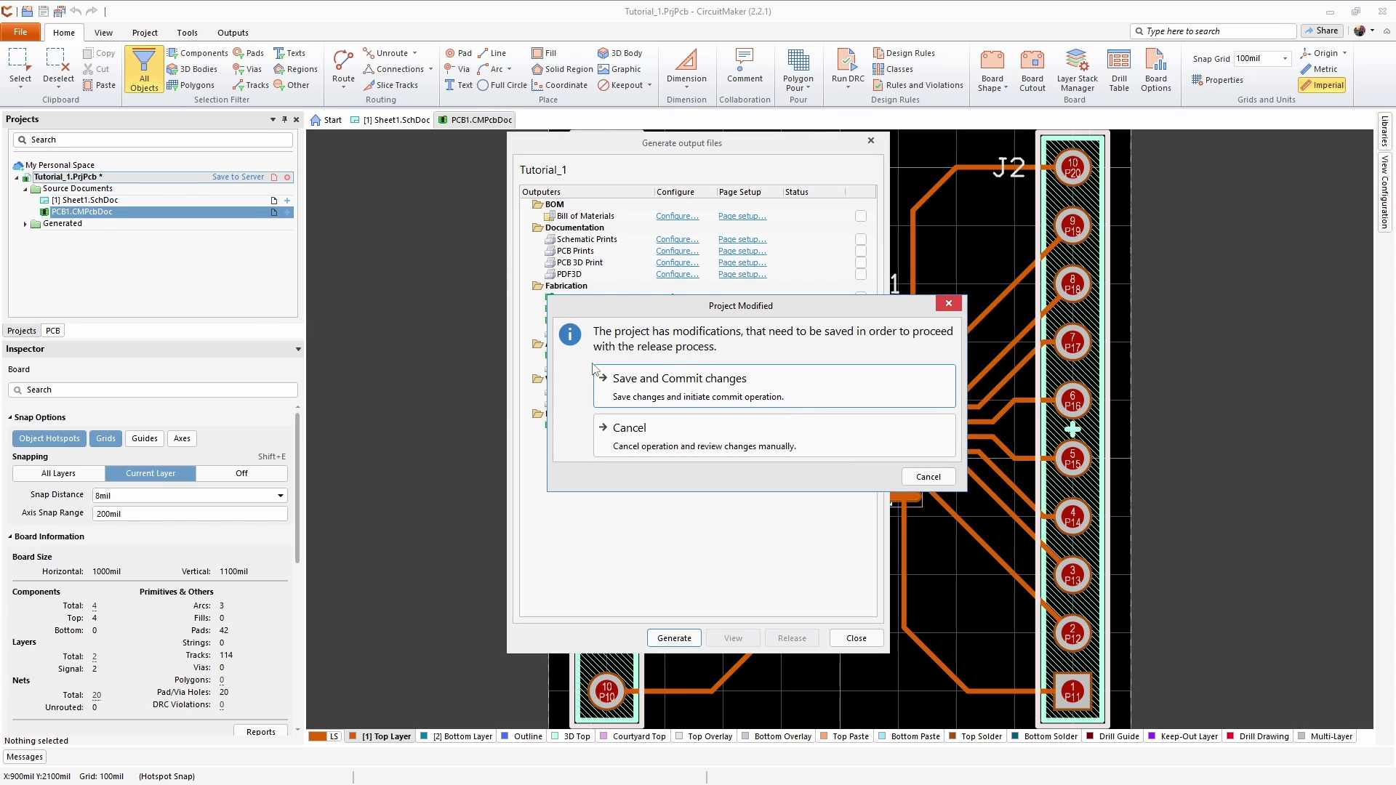
click(719, 388)
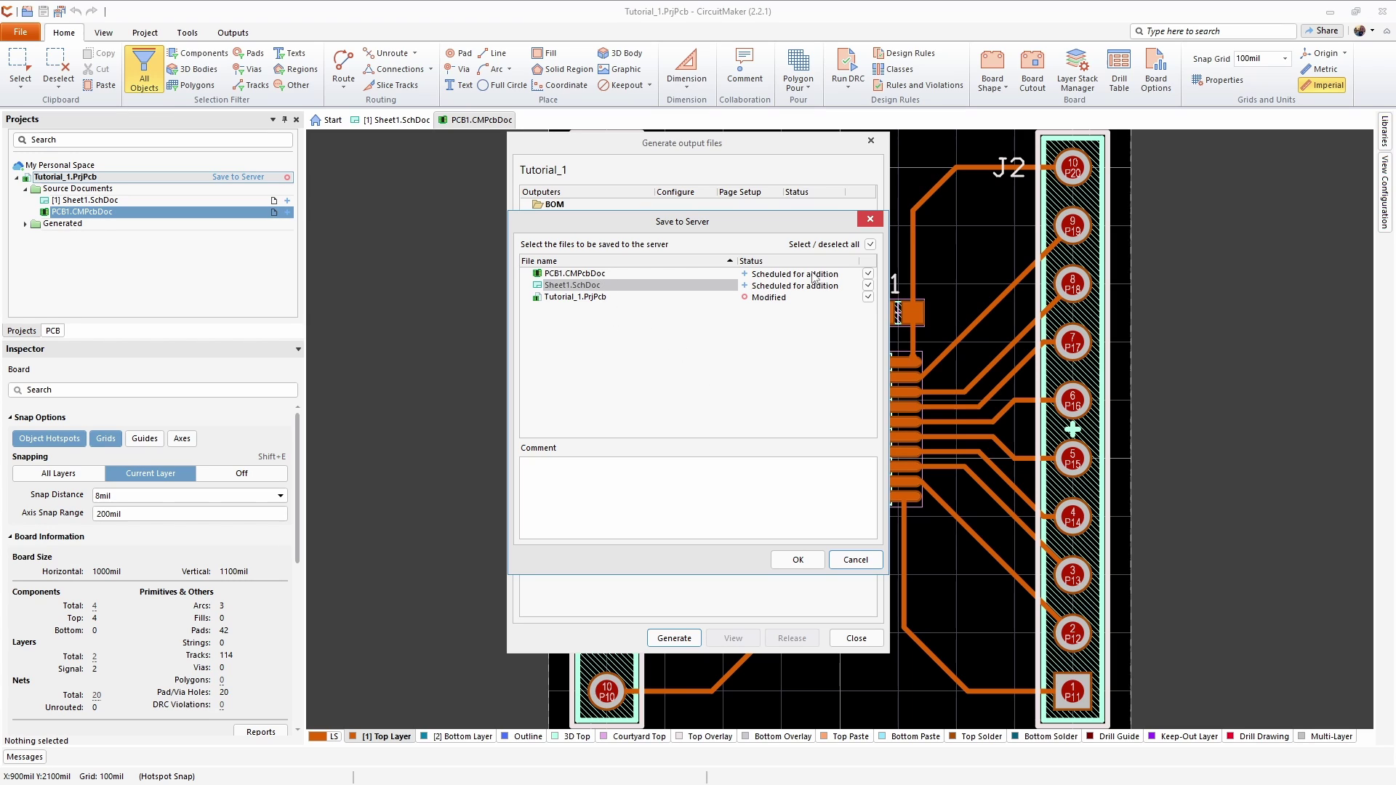
click(798, 560)
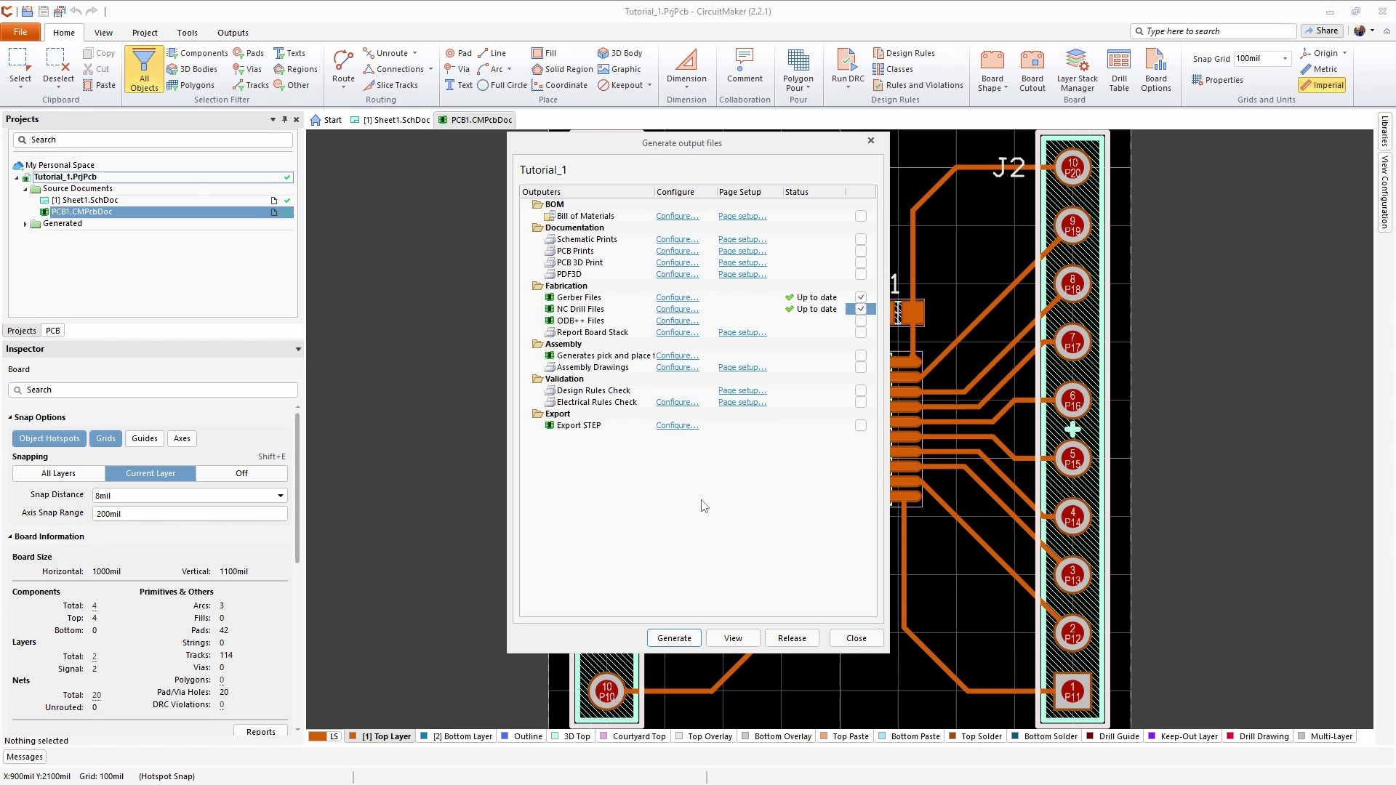
Step: Release Tutorial_1 with the note 'First hardware revision' and open the release in the browser
click(801, 643)
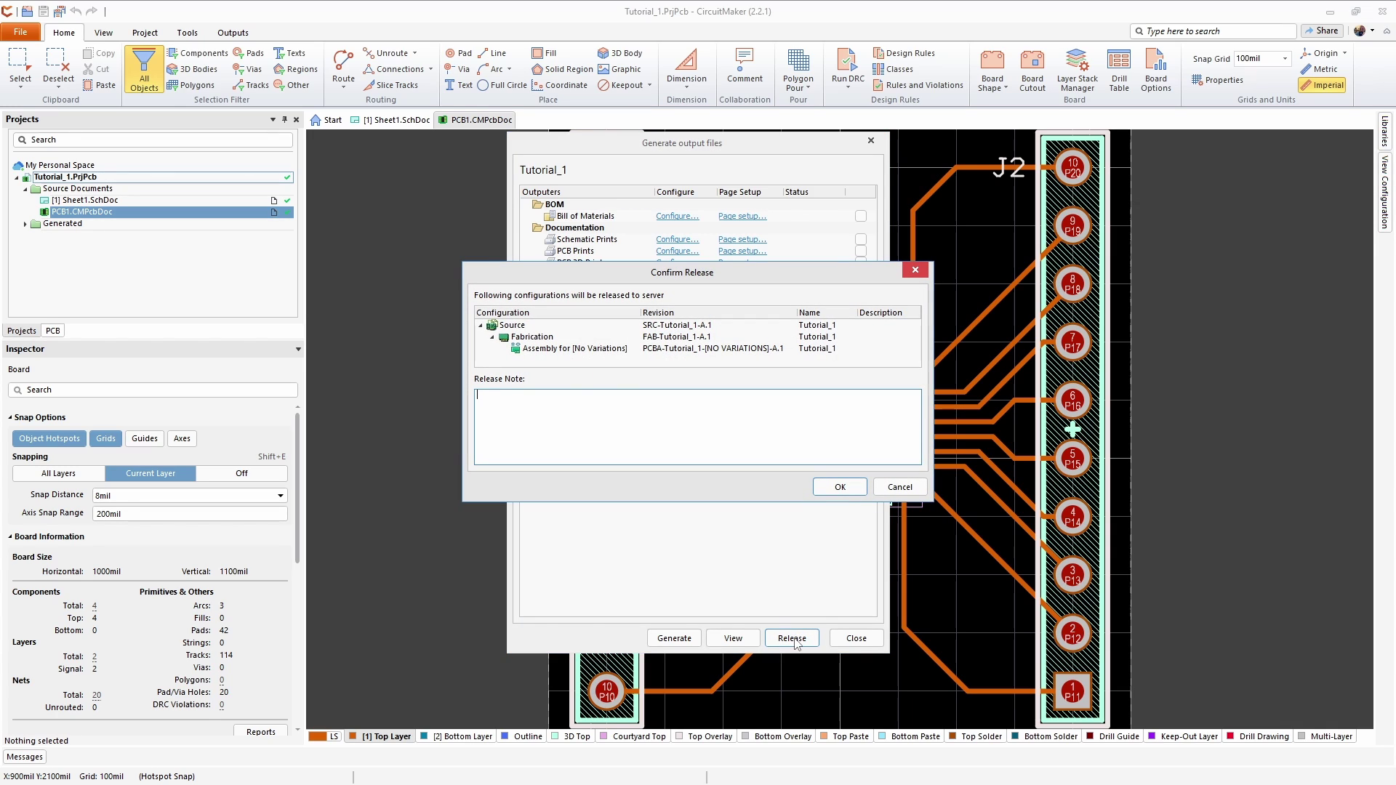
text(First hardware revision)
click(841, 488)
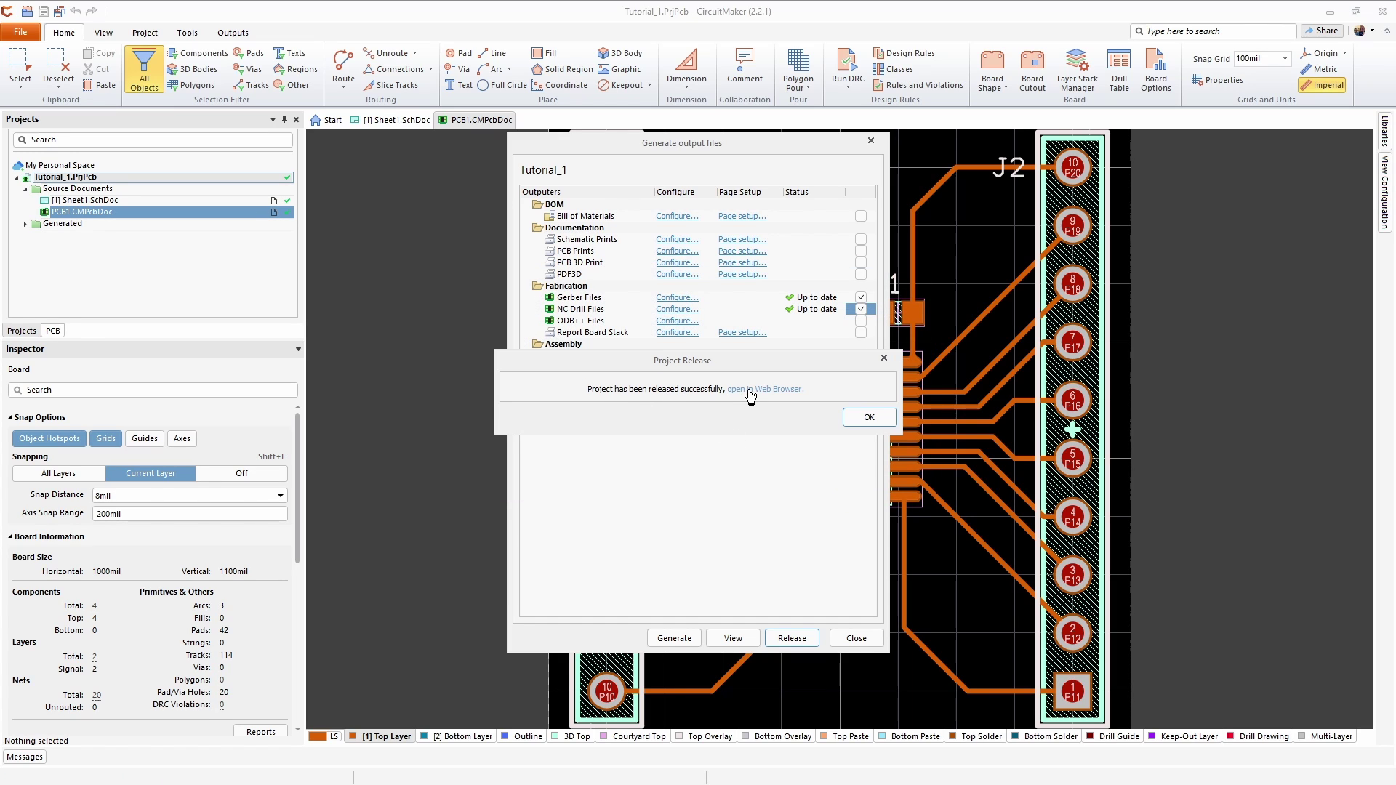
click(750, 390)
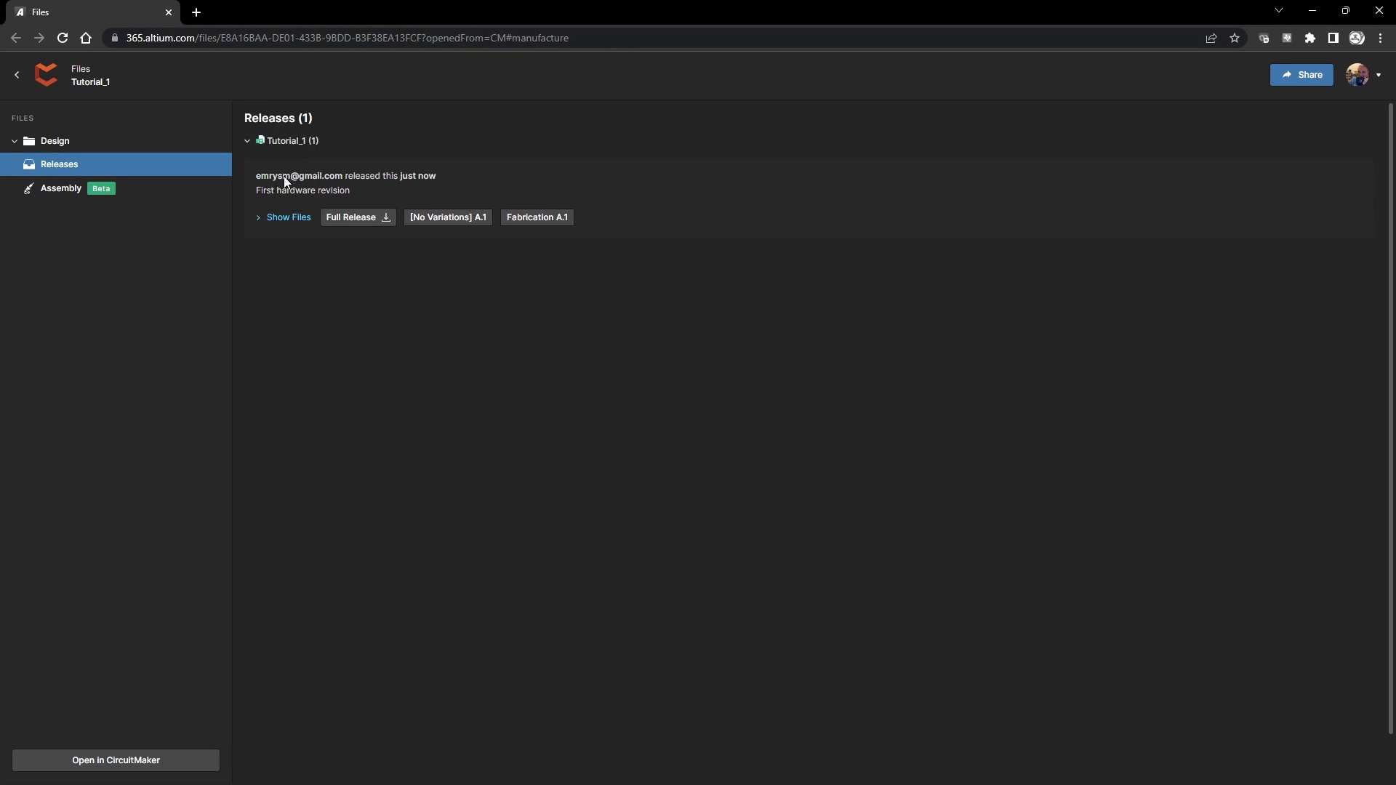
Step: Download the FAB-Tutorial_1-A.1 release files and open FAB-Tutorial_1-A.1.zip
click(288, 217)
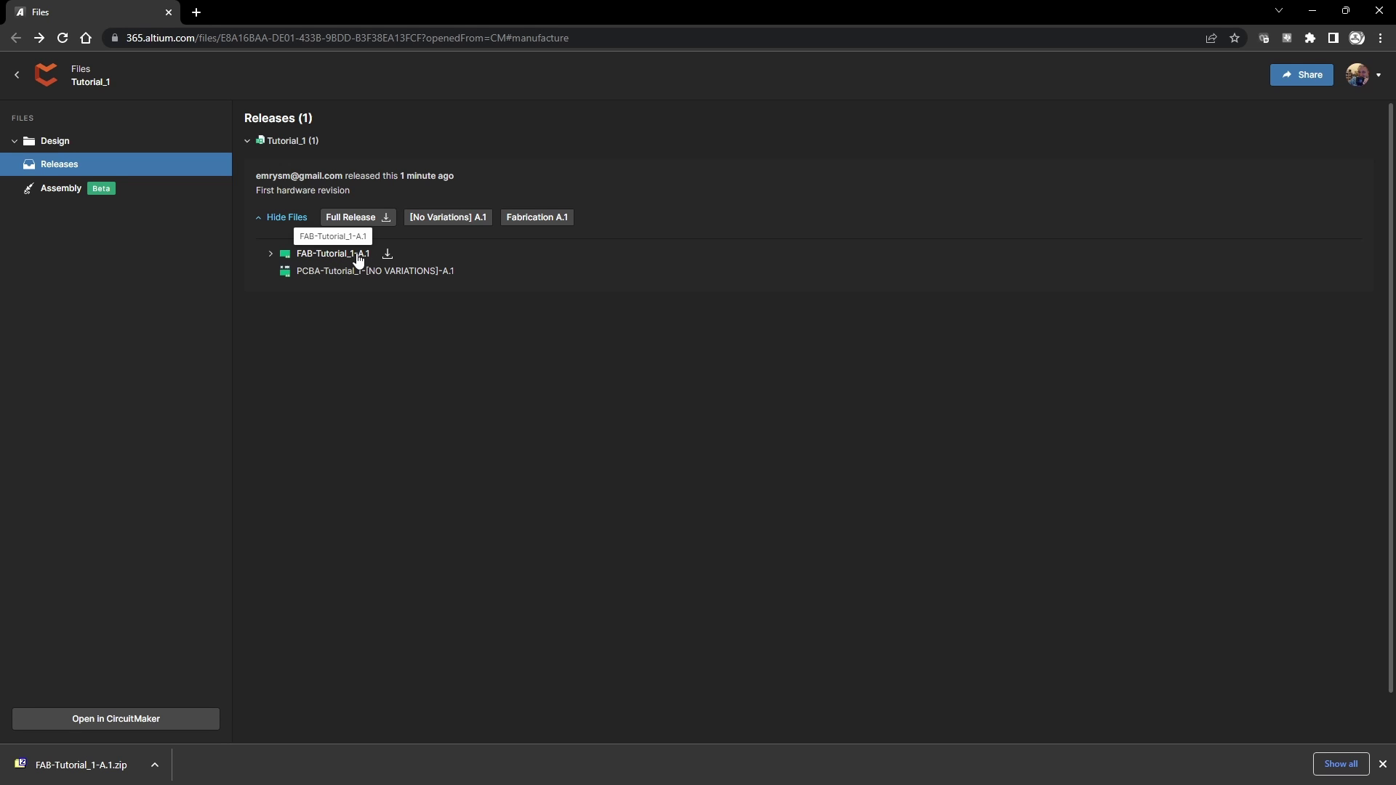
click(274, 258)
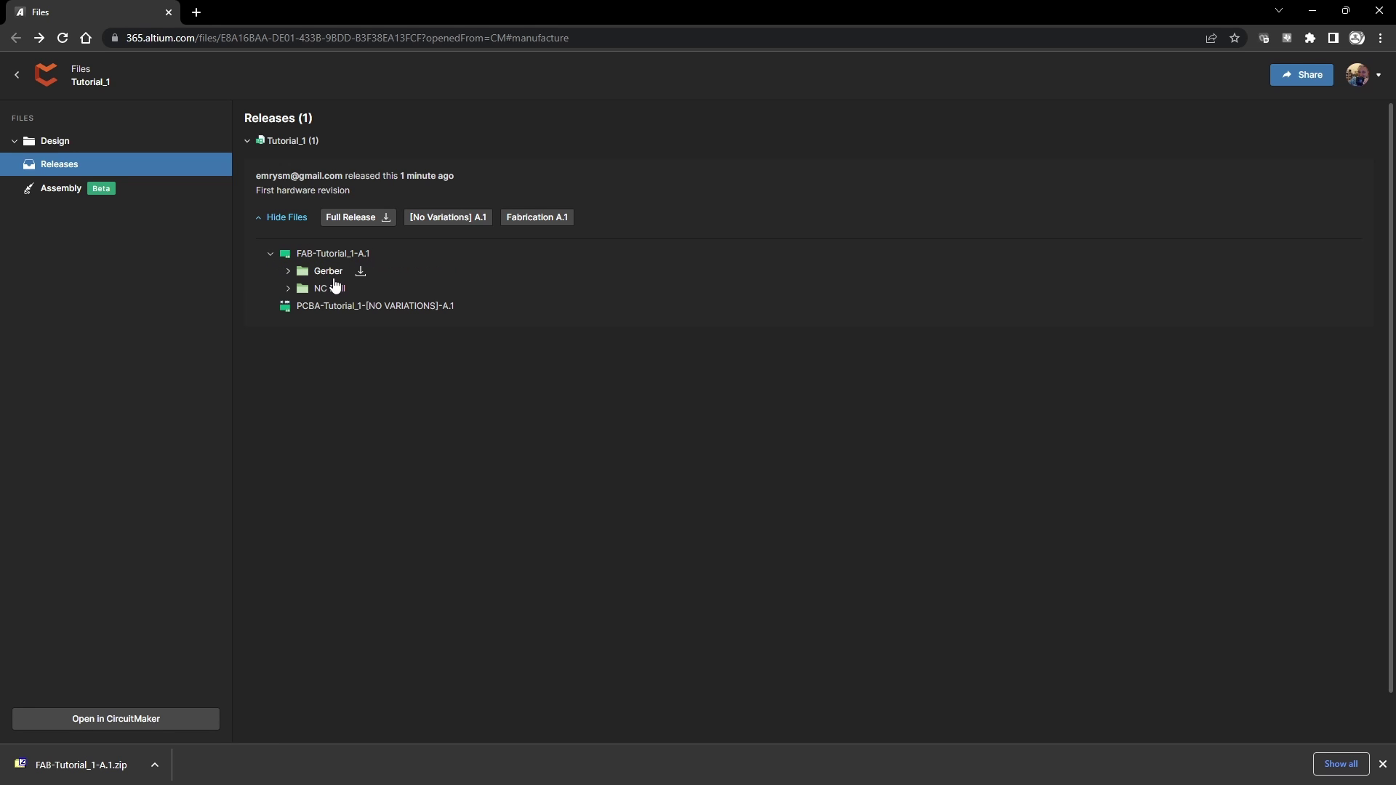
click(270, 259)
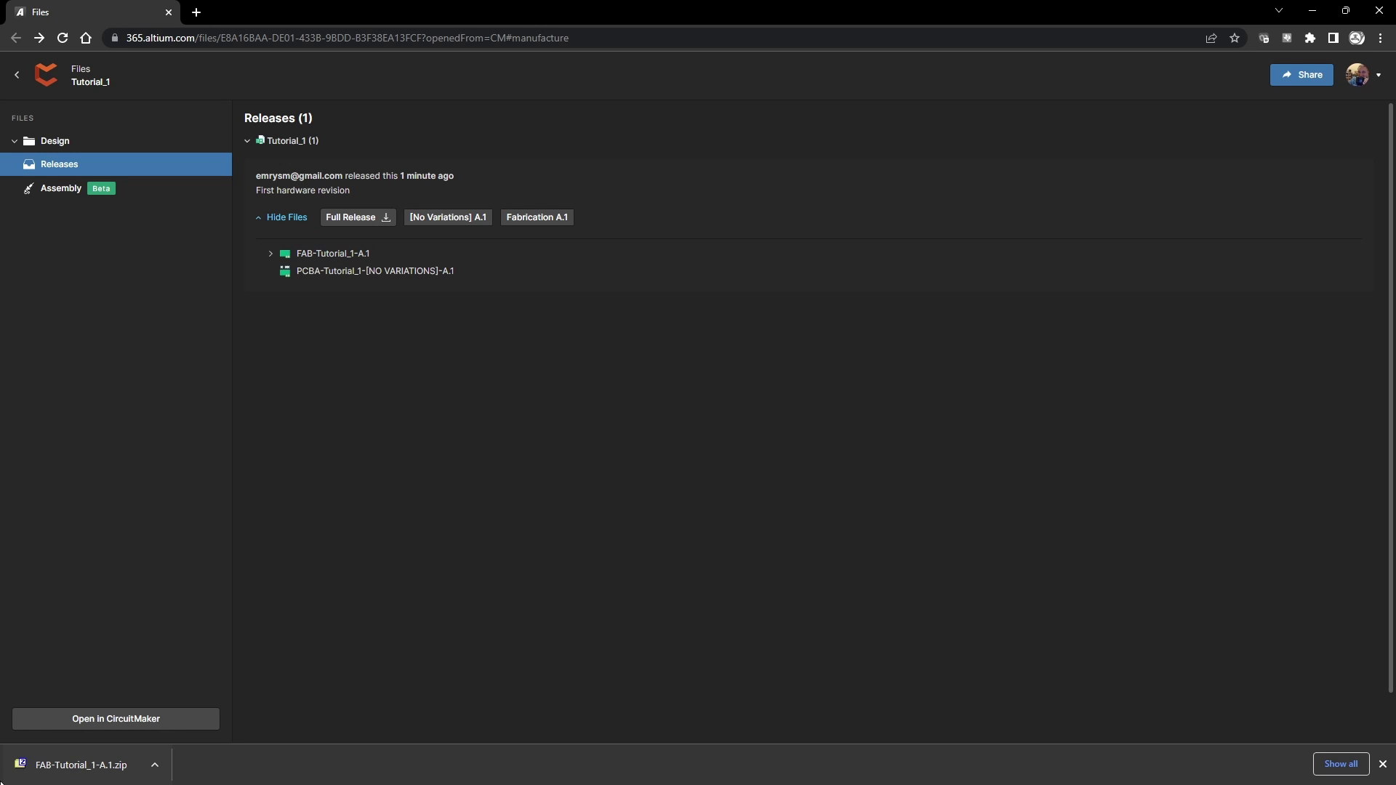
click(130, 768)
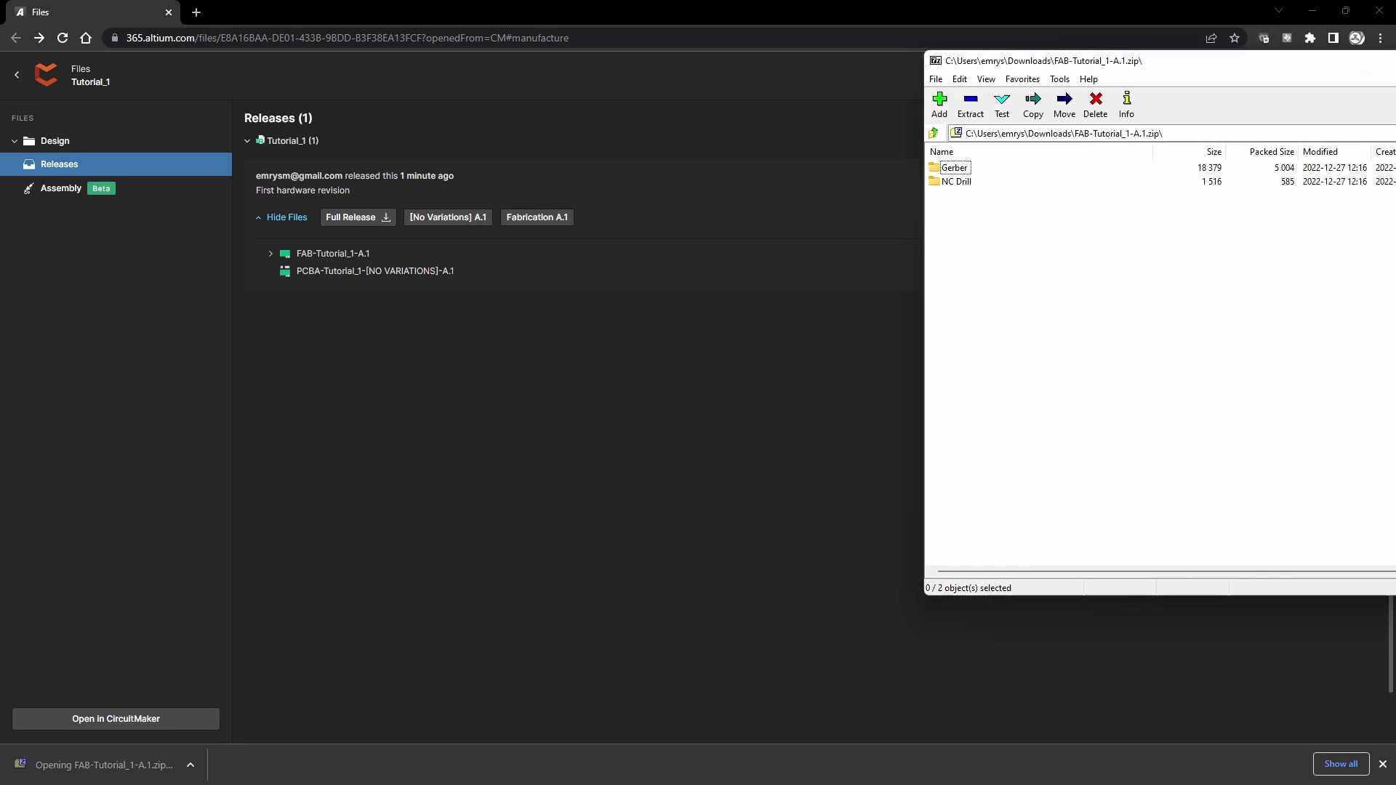
Step: Review the 15 Gerber files and 3 NC Drill files in the archive, then close 7-Zip
drag(1367, 46, 849, 124)
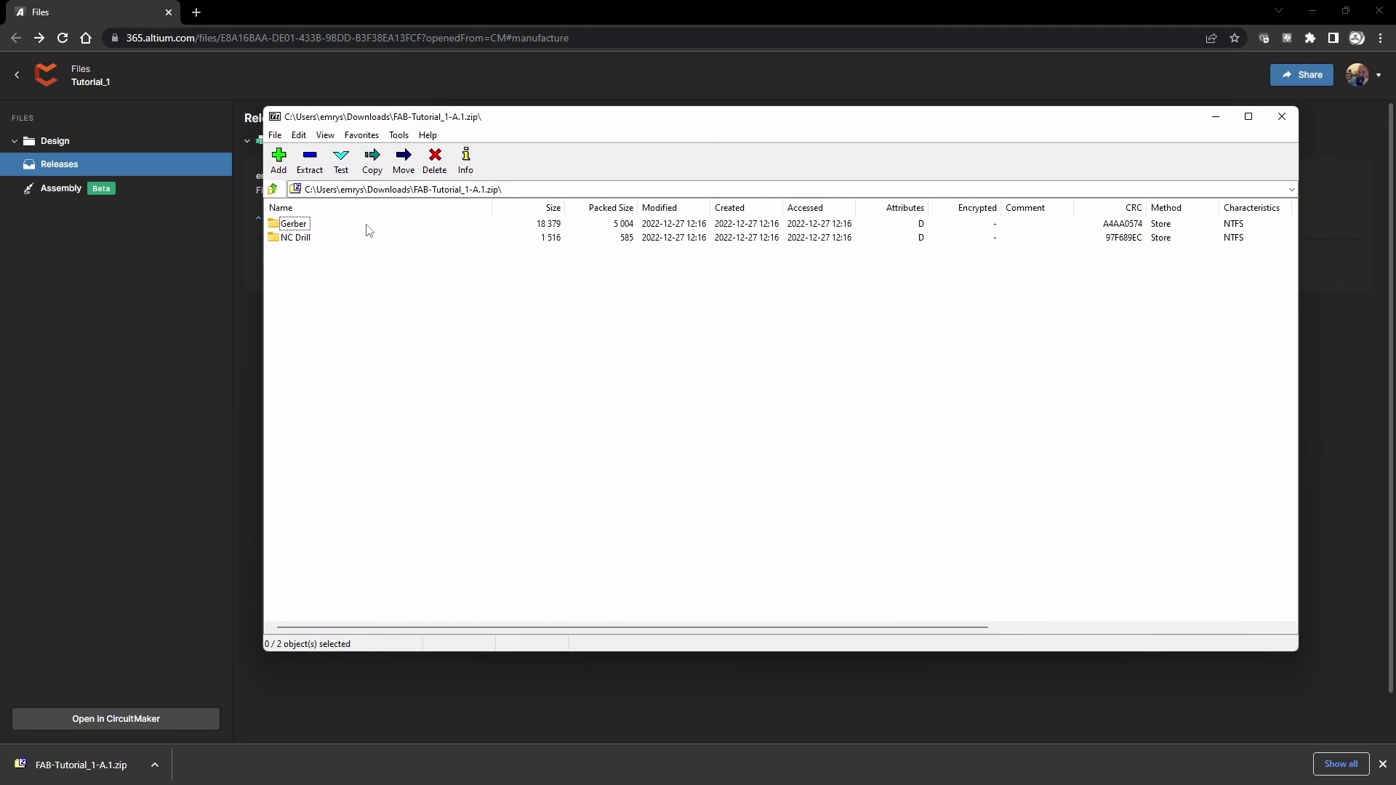
double_click(294, 224)
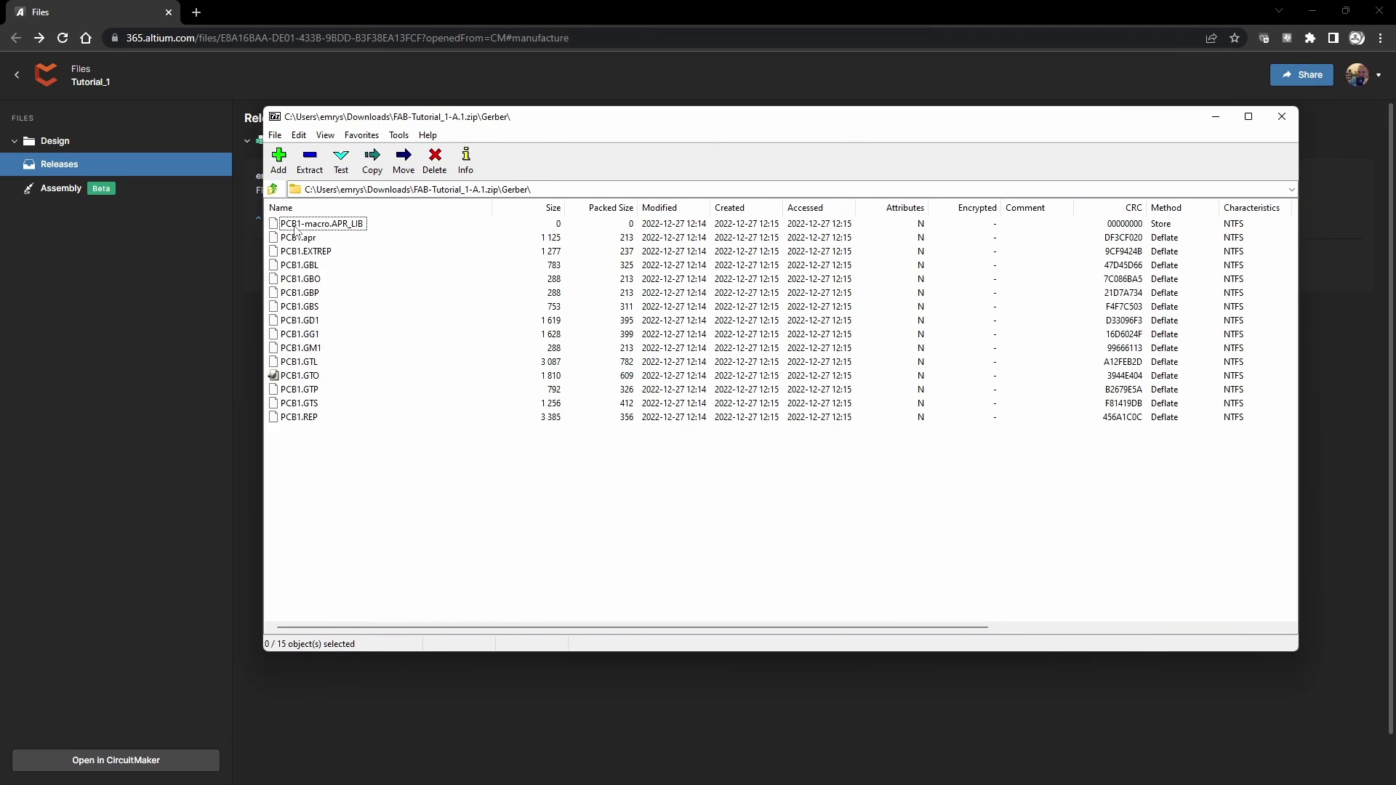
click(272, 189)
double_click(295, 238)
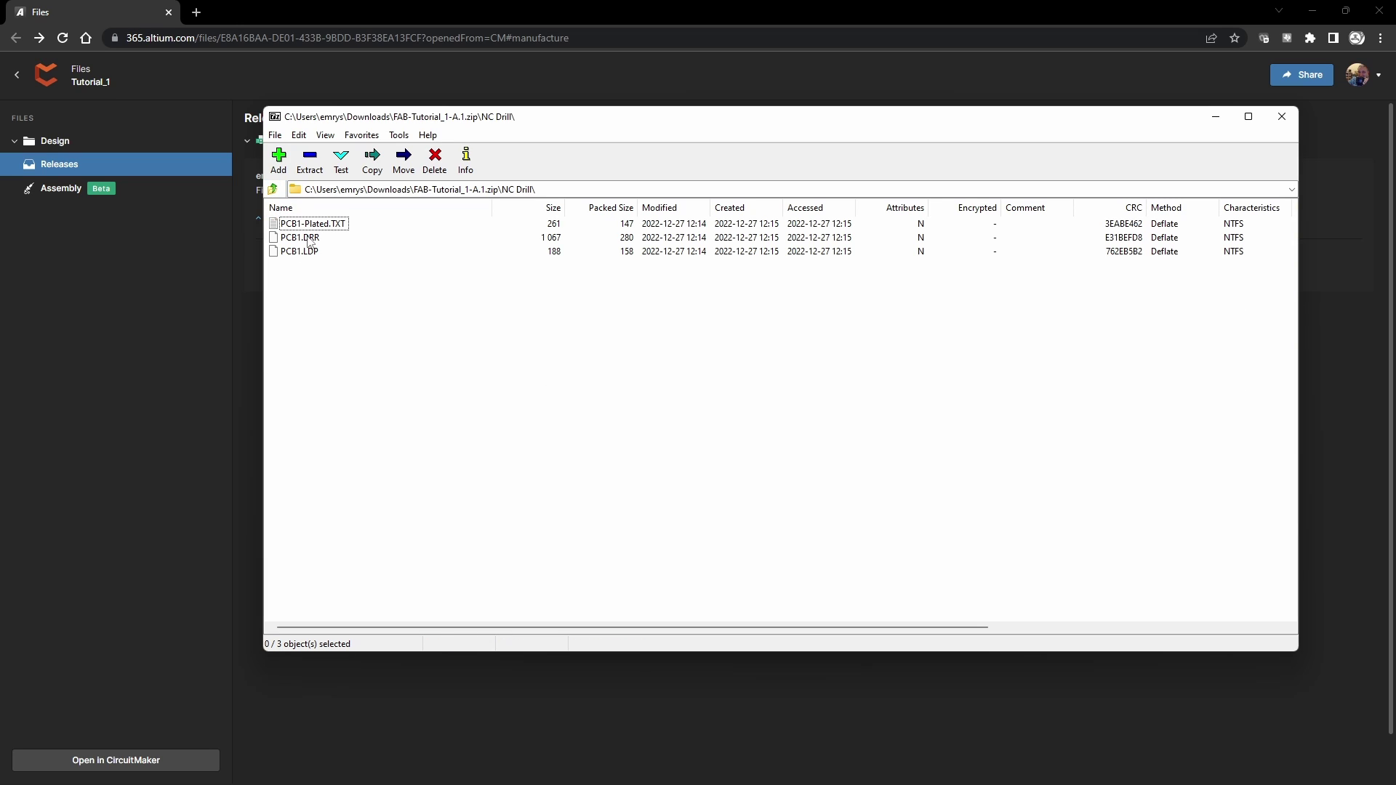
click(273, 190)
key(alt+F4)
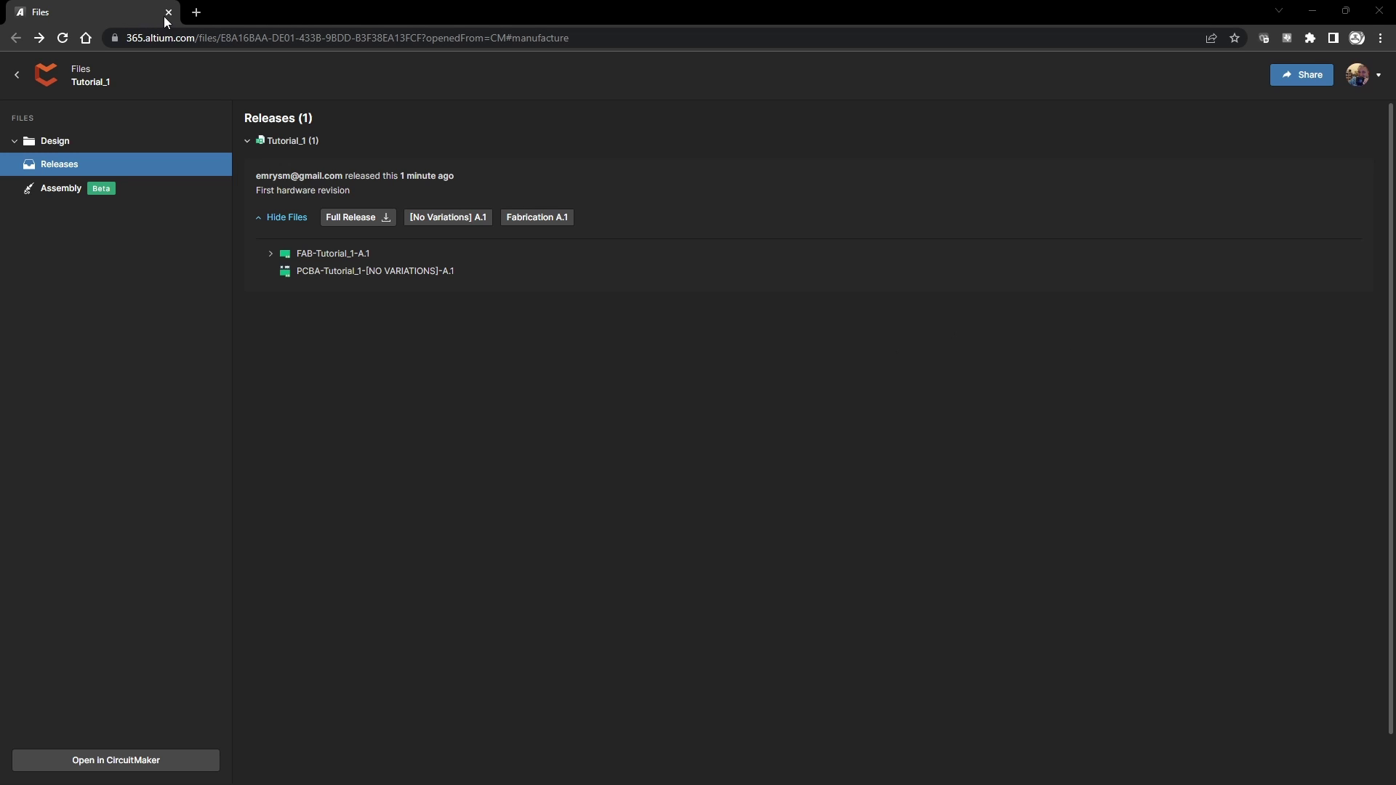
Step: Load jlcpcb.com in a new Chrome tab
click(199, 12)
text(jlcpcb.com)
key(Return)
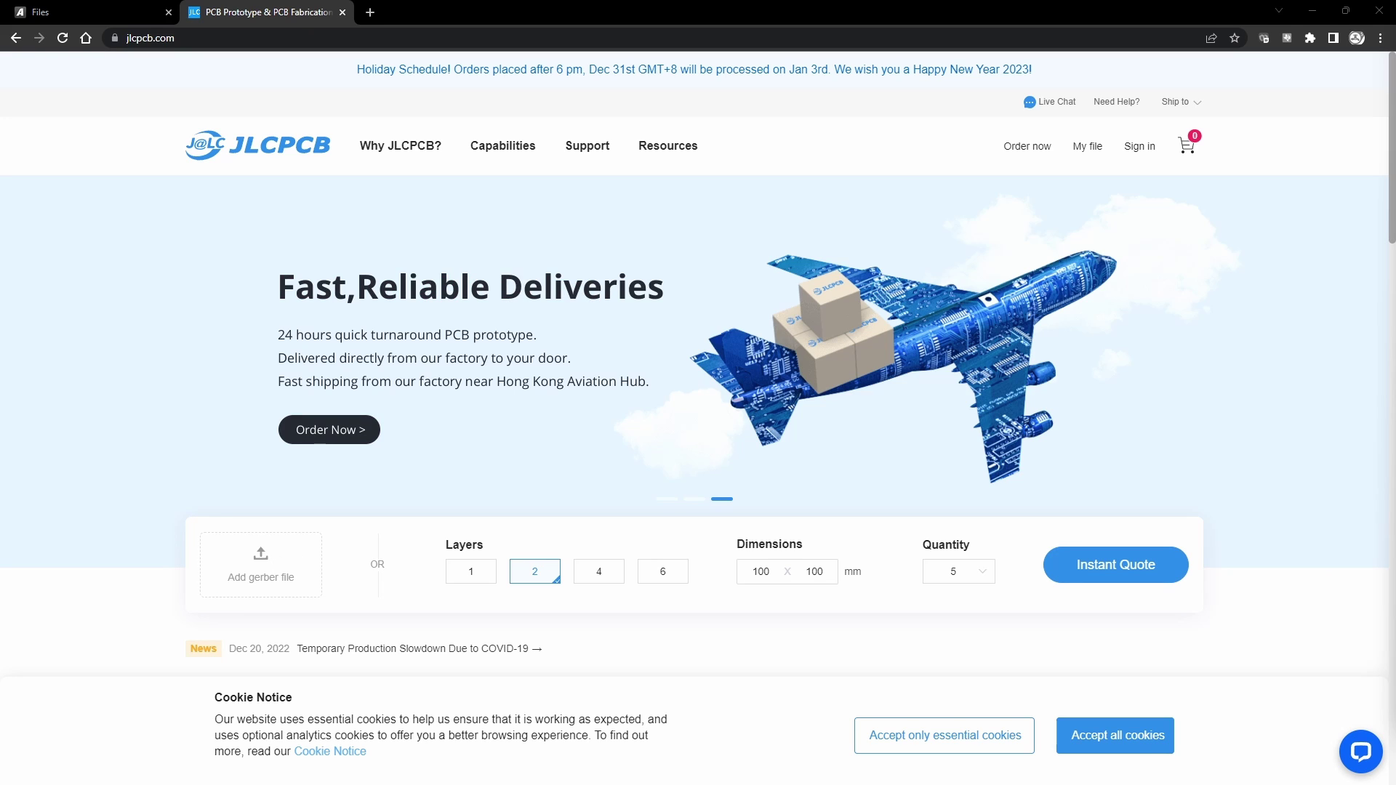
Step: Upload FAB-Tutorial_1-A.1.zip as the gerber file and check the 2-layer board previews
drag(798, 539, 288, 567)
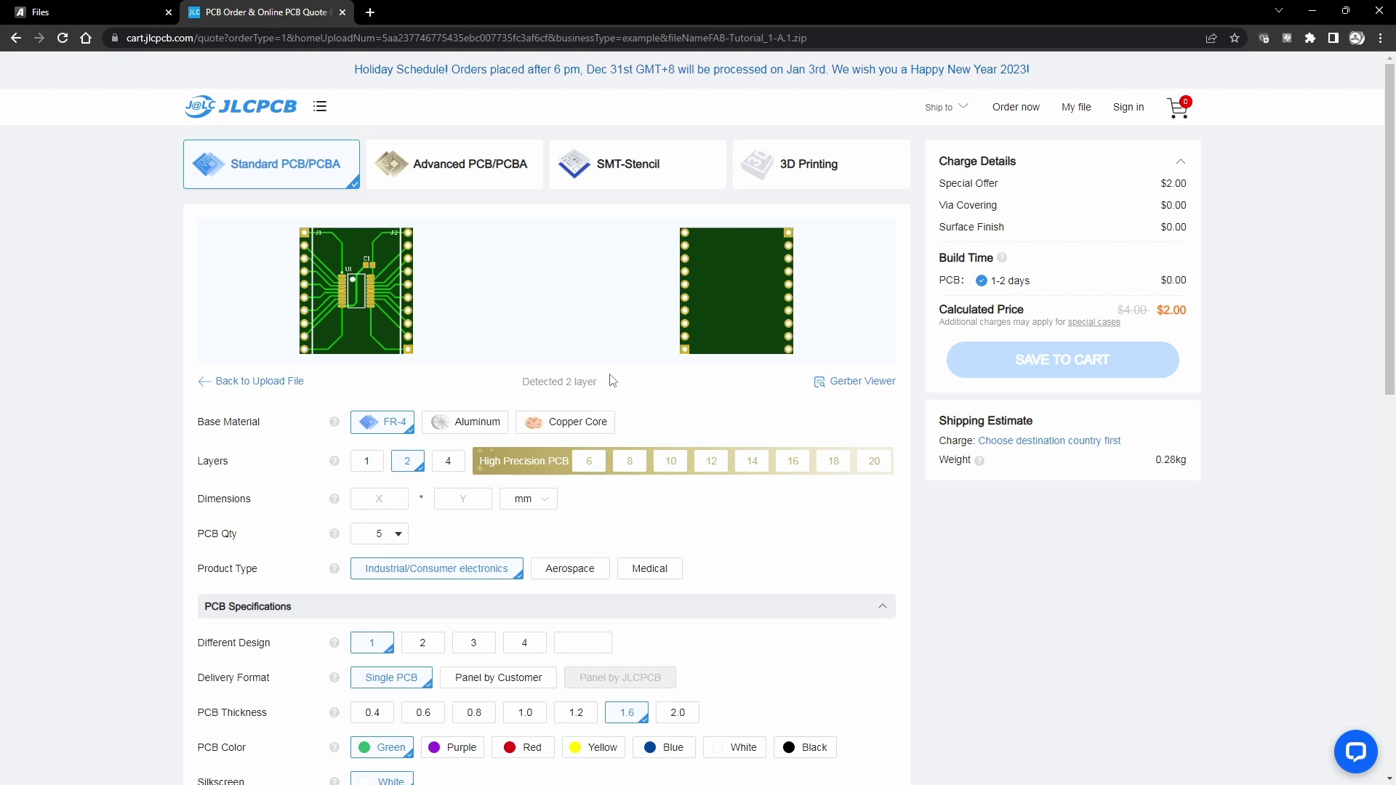
scroll(1244, 571, down, 4)
scroll(1249, 573, up, 4)
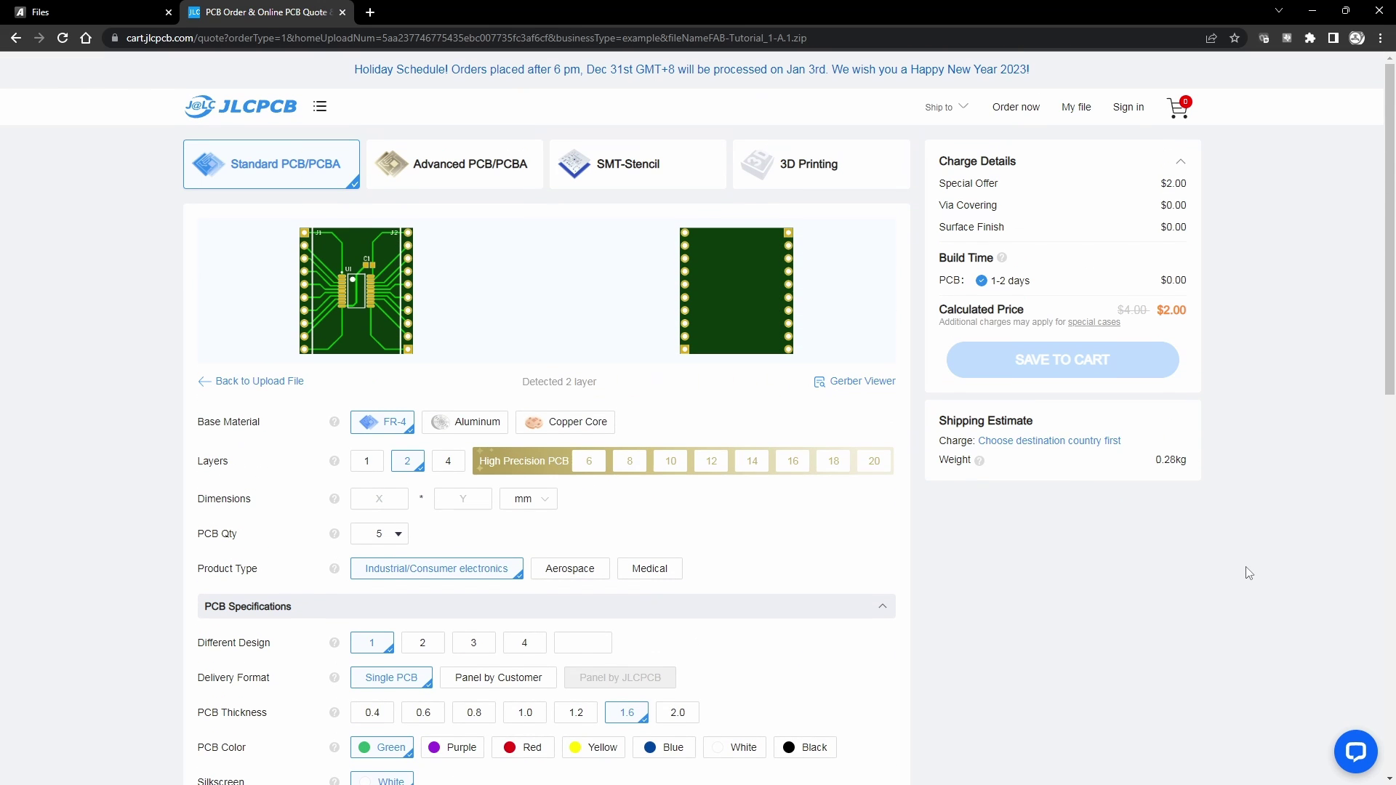